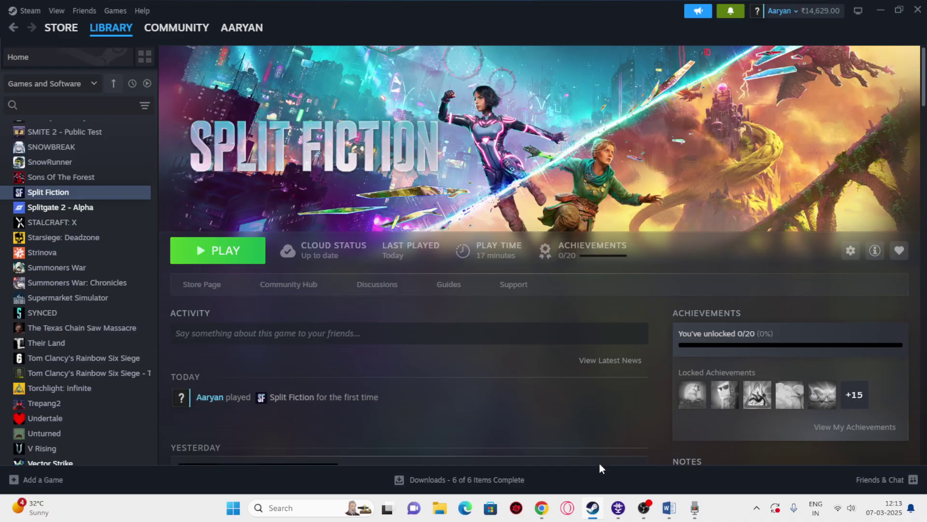
Step: Switch from Steam's Split Fiction page to the Word checklist of launch fixes
{"action": "left_click", "coordinate": [665, 519]}
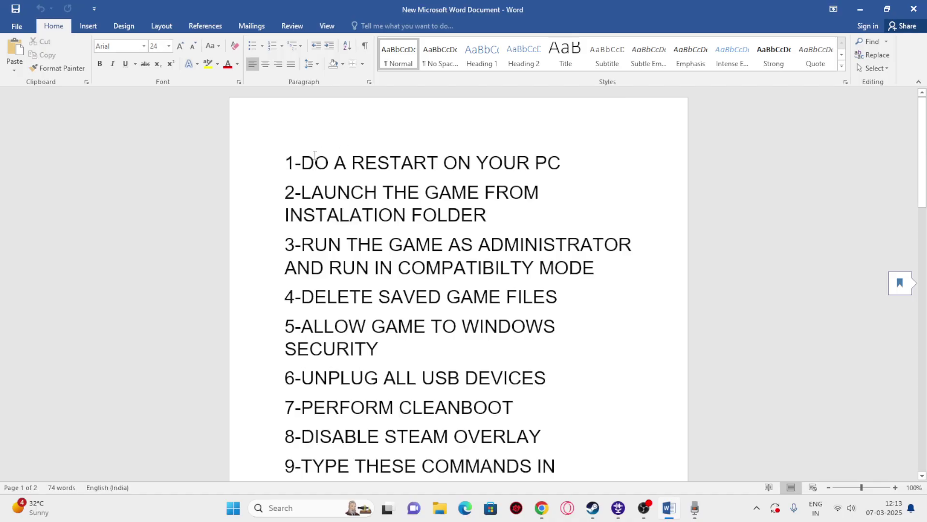
Step: Highlight fix 1 about restarting the PC and view Start > Power's Restart option without restarting
{"action": "left_click_drag", "start_coordinate": [301, 164], "coordinate": [564, 164]}
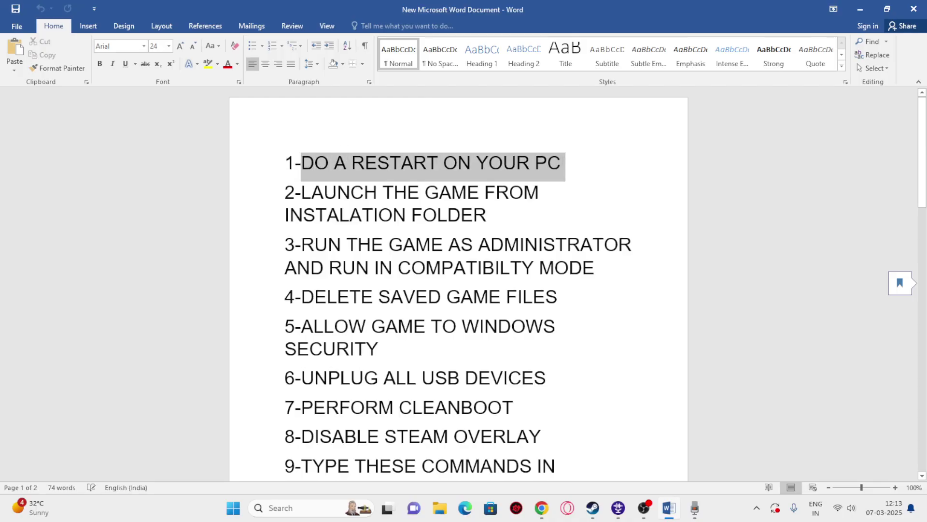
{"action": "left_click", "coordinate": [603, 172]}
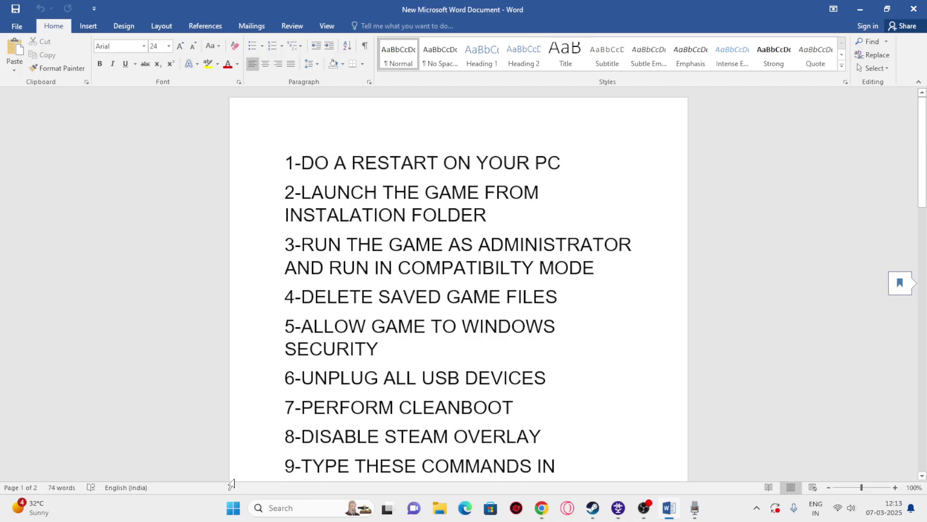
{"action": "left_click", "coordinate": [235, 507]}
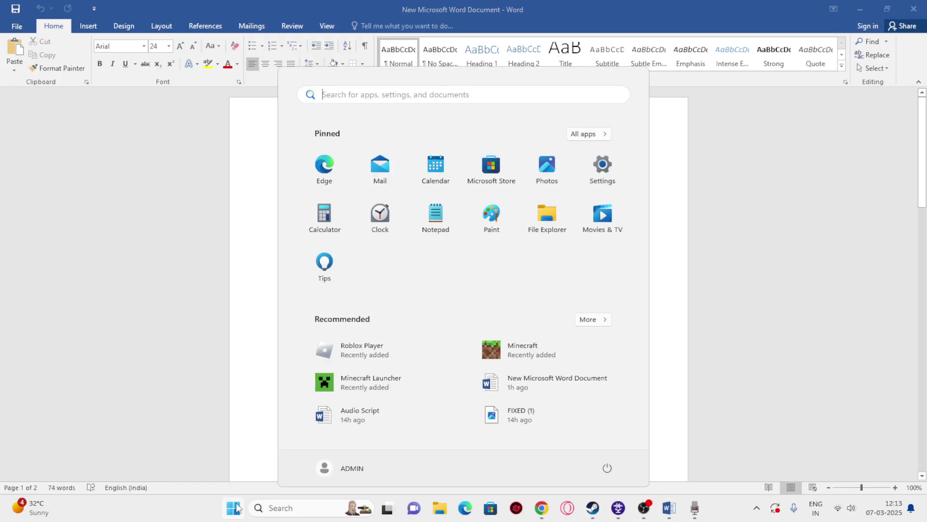
{"action": "left_click", "coordinate": [607, 467]}
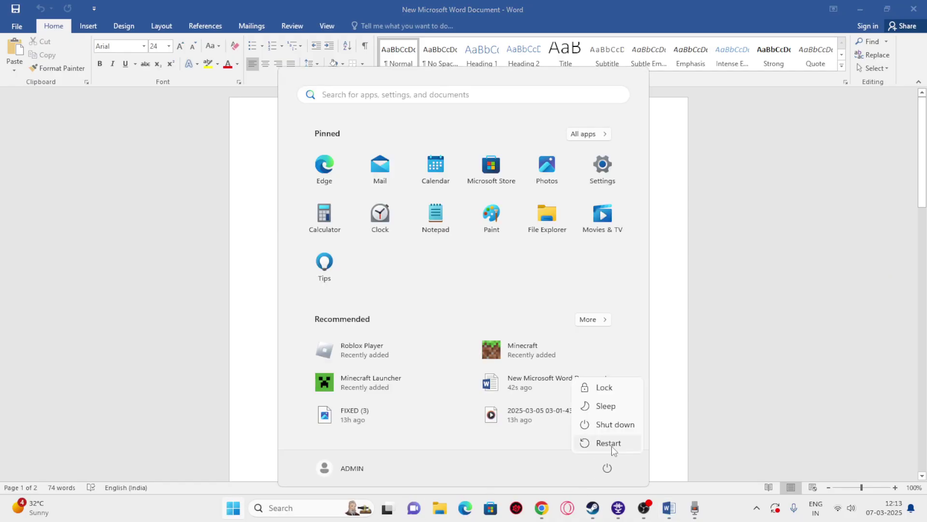
{"action": "key", "text": "Escape"}
{"action": "key", "text": "Escape"}
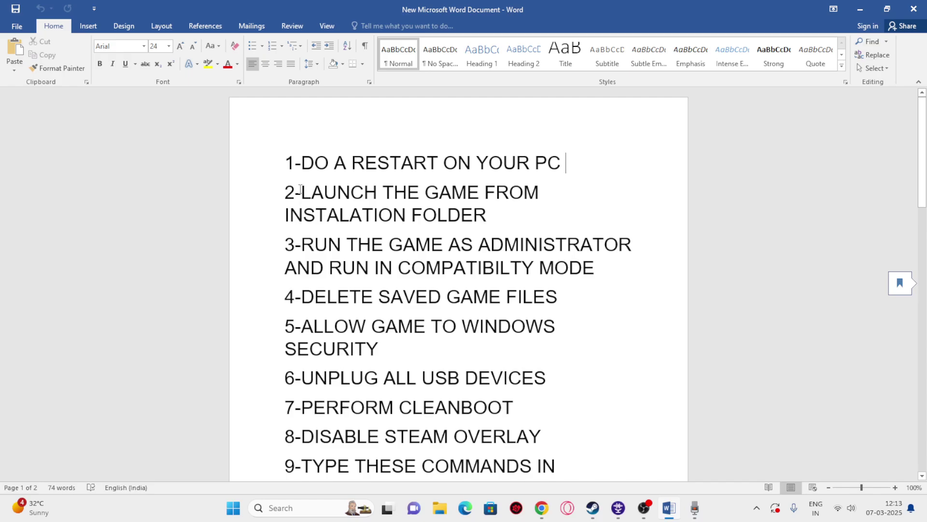
Step: Highlight fix 2 about launching from the installation folder, then switch back to Steam
{"action": "left_click_drag", "start_coordinate": [301, 190], "coordinate": [485, 214]}
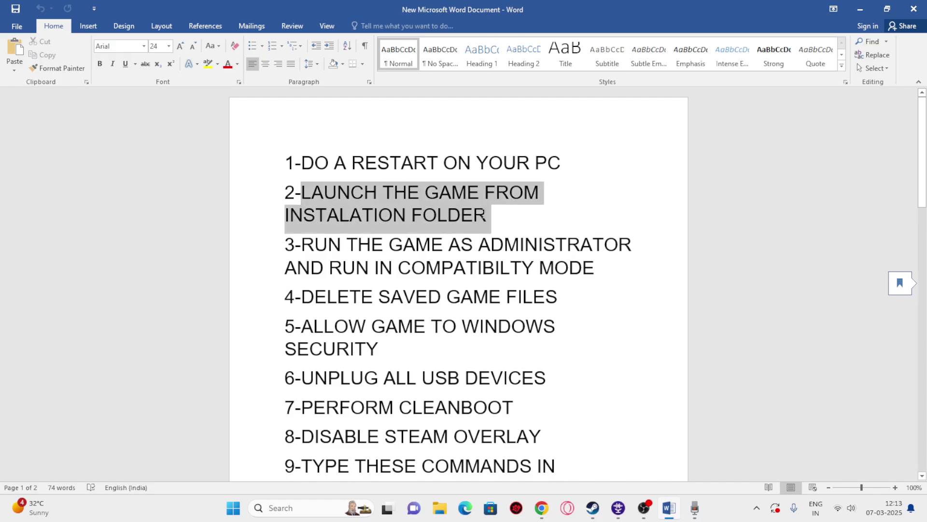
{"action": "left_click", "coordinate": [499, 217]}
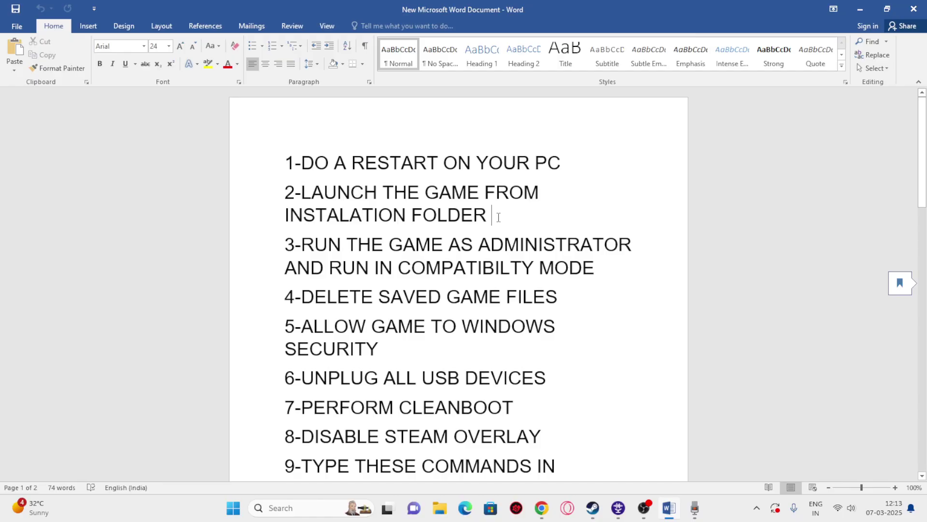
{"action": "left_click", "coordinate": [597, 506]}
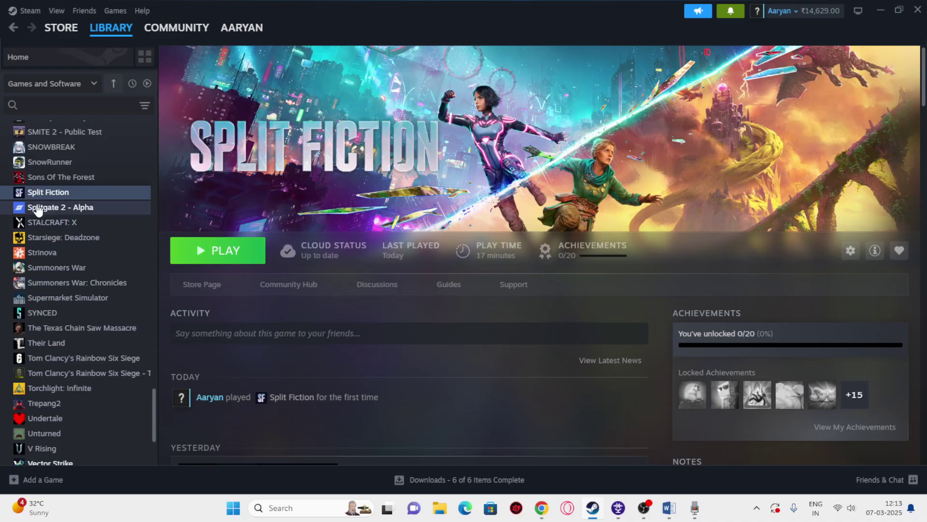
Step: Check in Split Fiction's Properties > Installed Files that it's on New Volume (G:), then close Properties and Steam
{"action": "right_click", "coordinate": [48, 192]}
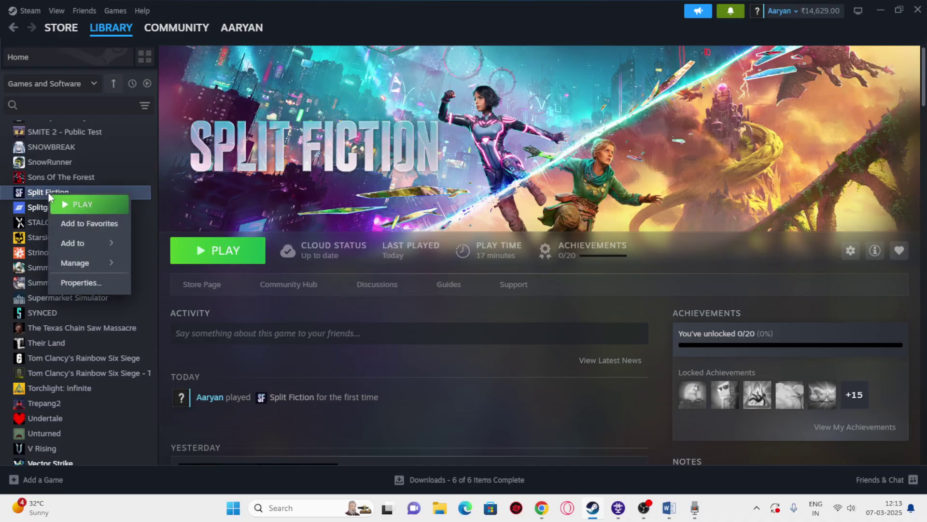
{"action": "left_click", "coordinate": [84, 283]}
{"action": "left_click", "coordinate": [269, 173]}
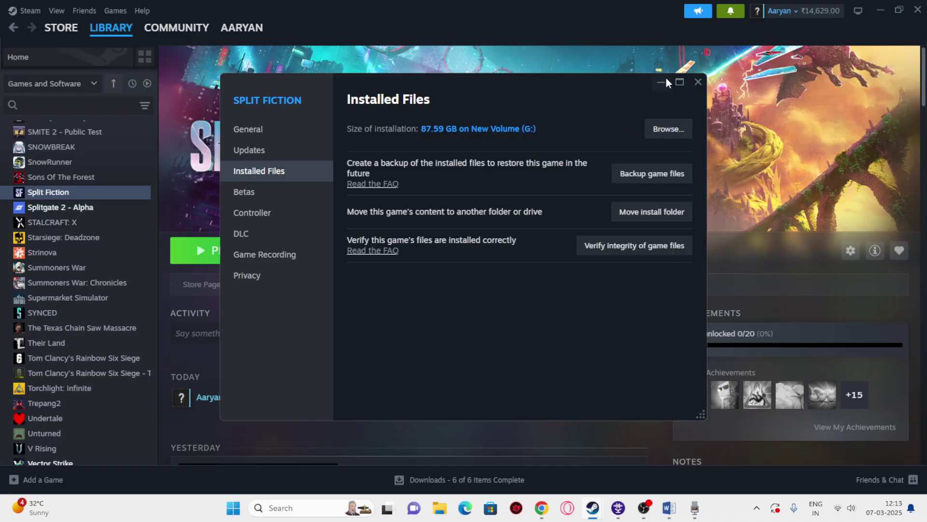
{"action": "left_click", "coordinate": [698, 82]}
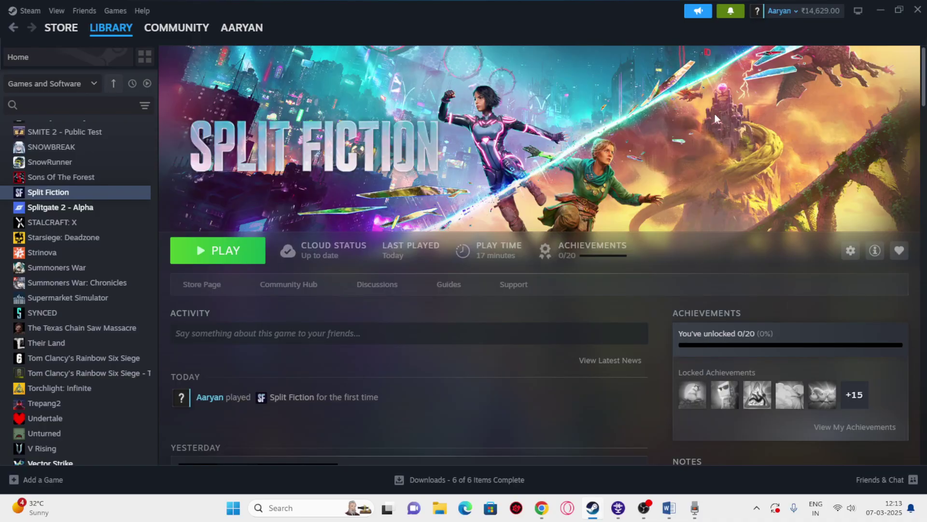
{"action": "left_click", "coordinate": [917, 9]}
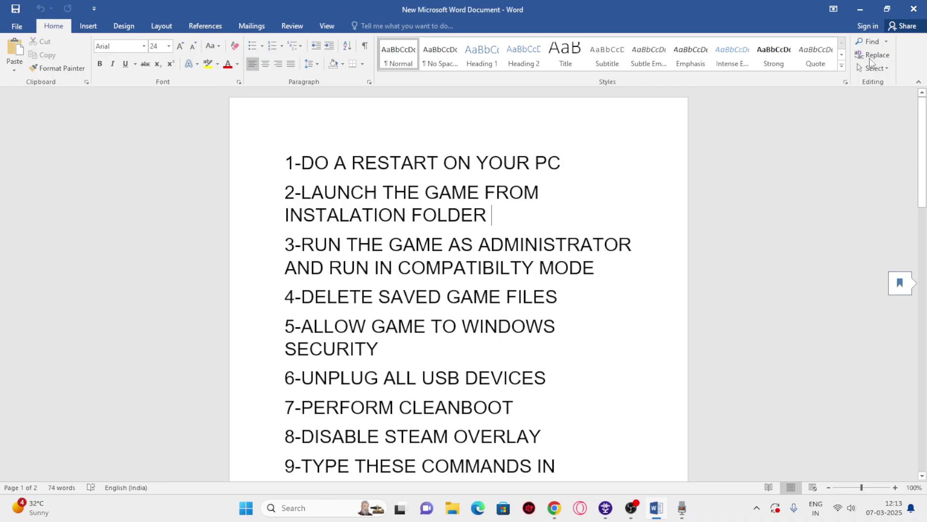
Step: Minimize Word and browse File Explorer to G:\SteamLibrary\steamapps\common
{"action": "left_click", "coordinate": [863, 11]}
{"action": "left_click", "coordinate": [453, 507]}
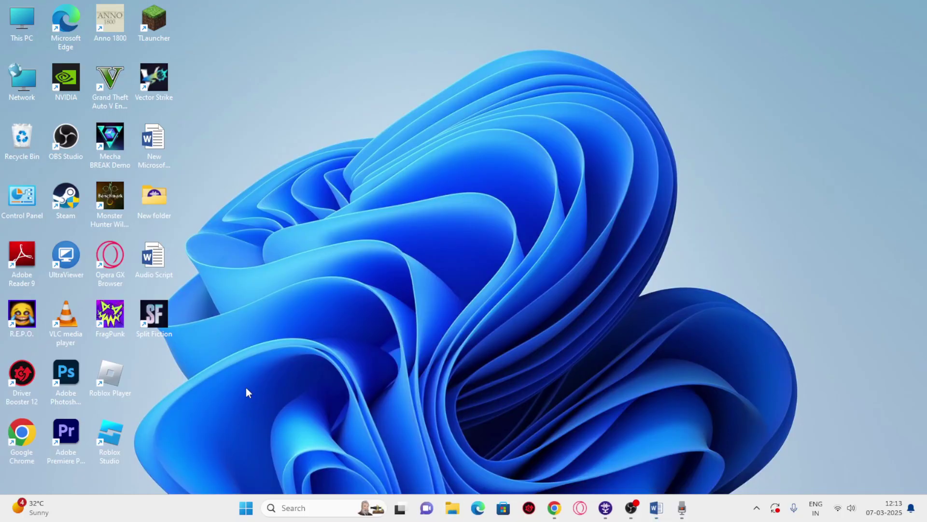
{"action": "left_click", "coordinate": [293, 313]}
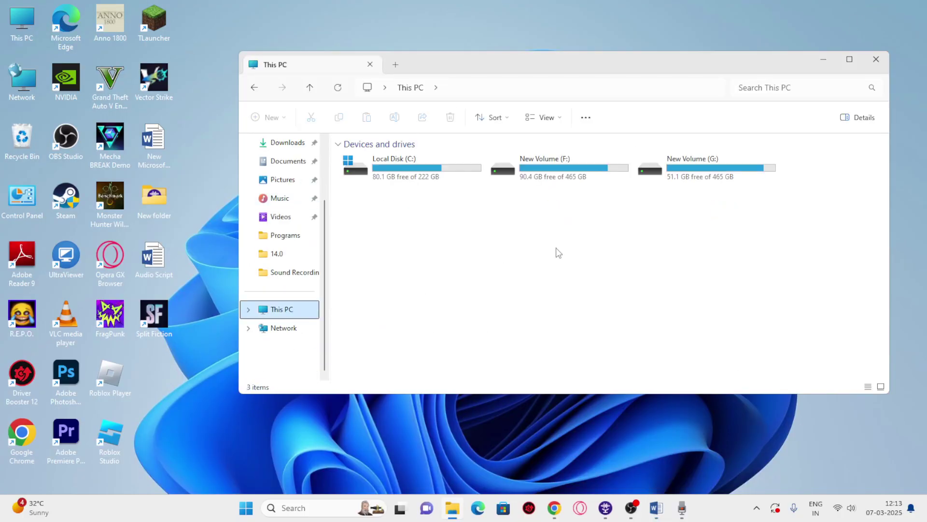
{"action": "double_click", "coordinate": [685, 192]}
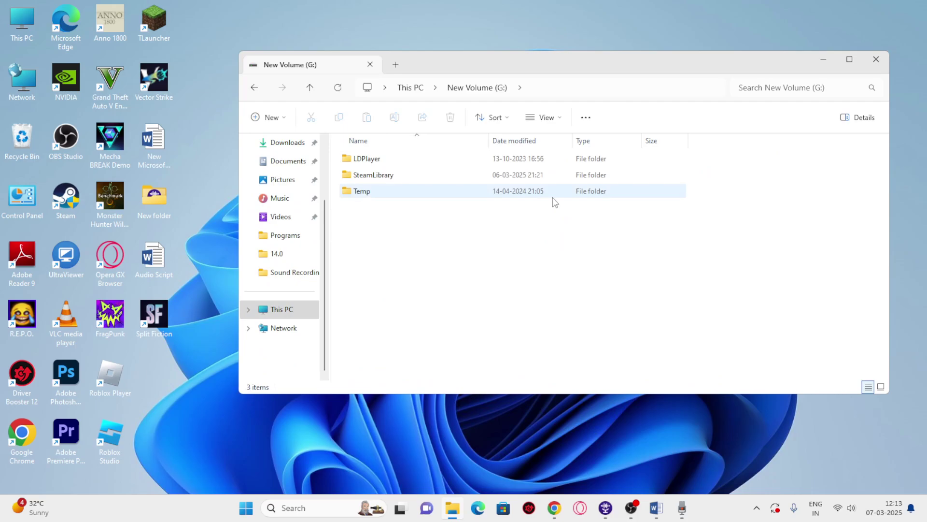
{"action": "double_click", "coordinate": [383, 176]}
{"action": "double_click", "coordinate": [378, 159]}
{"action": "double_click", "coordinate": [378, 159]}
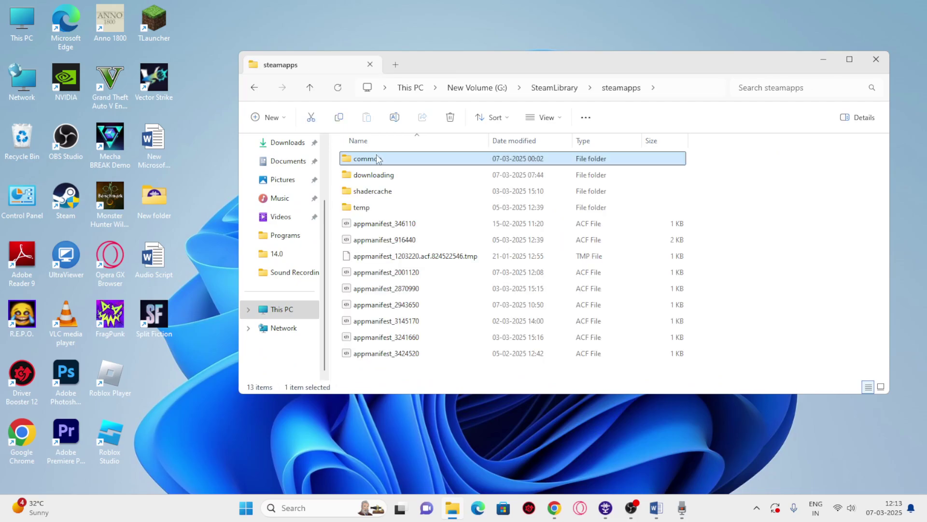
Step: Open Split Fiction\Split\Binaries\Win64, locate the SplitFiction application, and return to Word
{"action": "scroll", "coordinate": [386, 271], "scroll_direction": "down", "scroll_amount": 3}
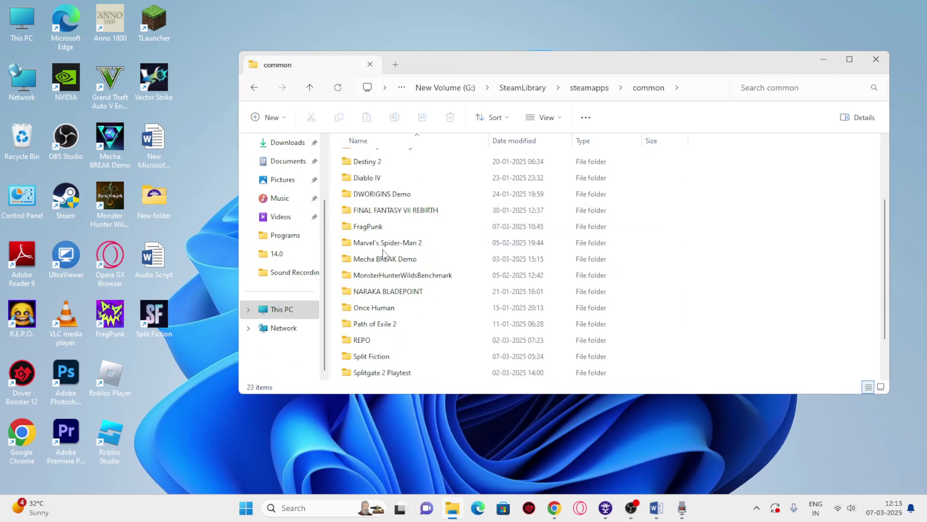
{"action": "left_click", "coordinate": [389, 311]}
{"action": "double_click", "coordinate": [389, 311]}
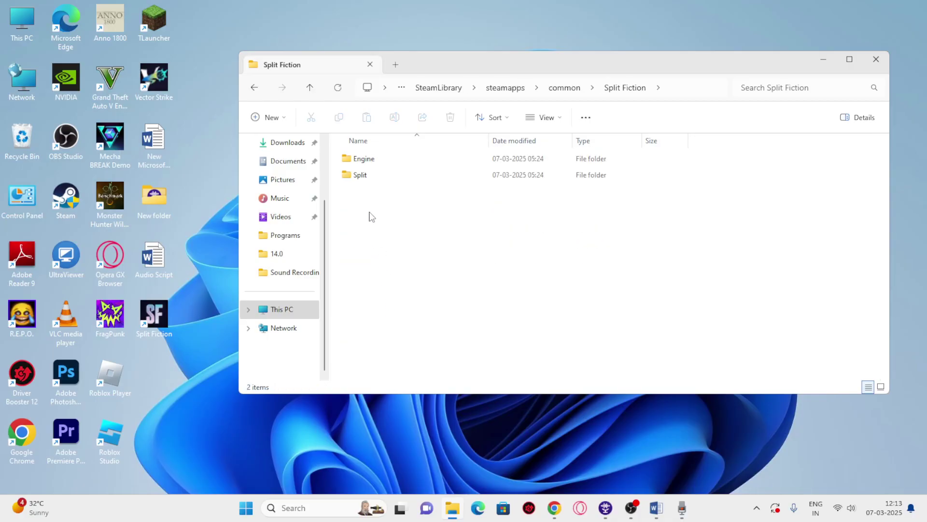
{"action": "double_click", "coordinate": [368, 177]}
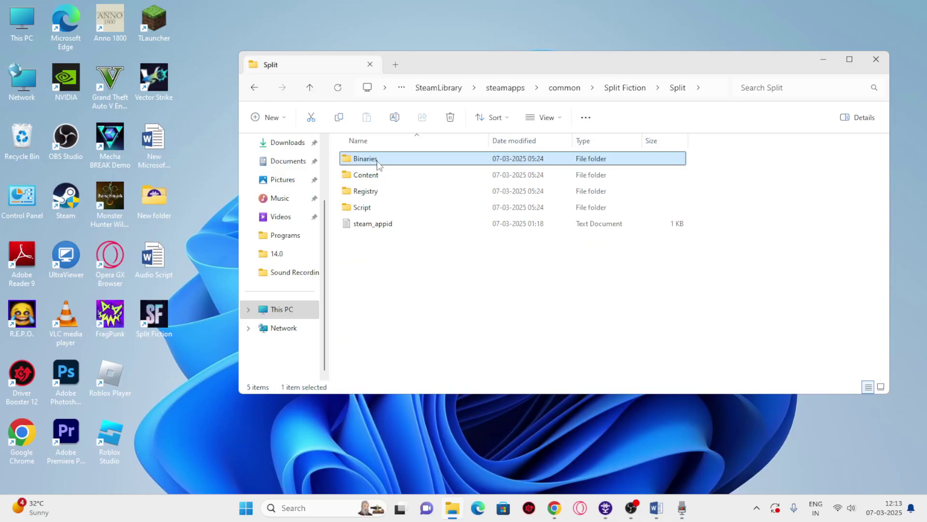
{"action": "double_click", "coordinate": [379, 162]}
{"action": "double_click", "coordinate": [379, 163]}
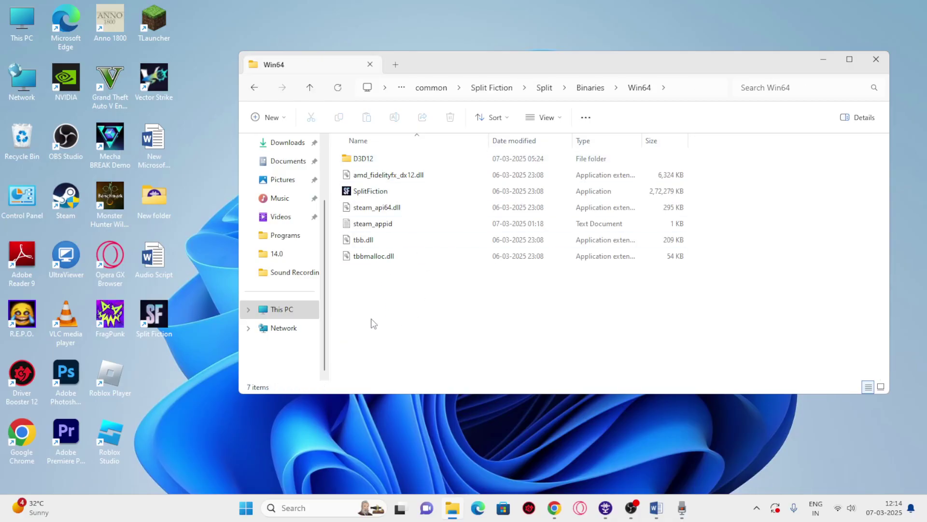
{"action": "left_click", "coordinate": [373, 192]}
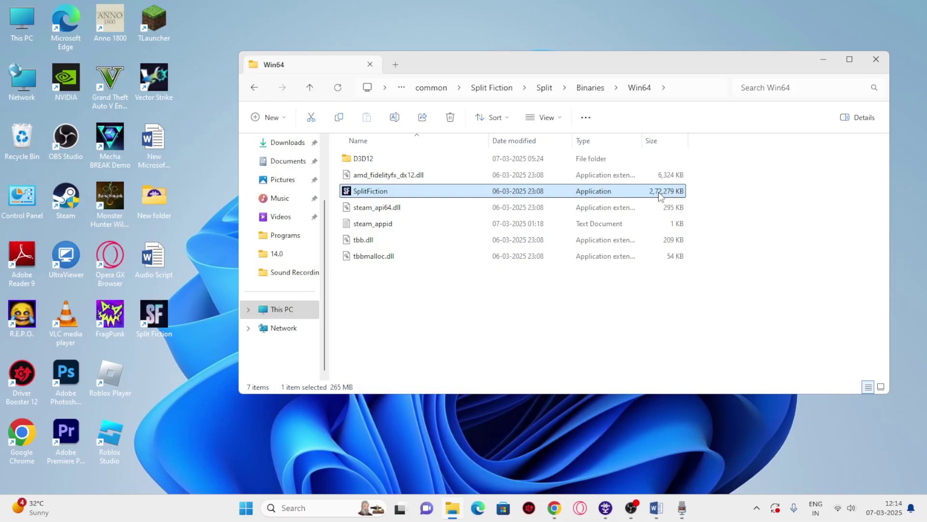
{"action": "left_click", "coordinate": [561, 311]}
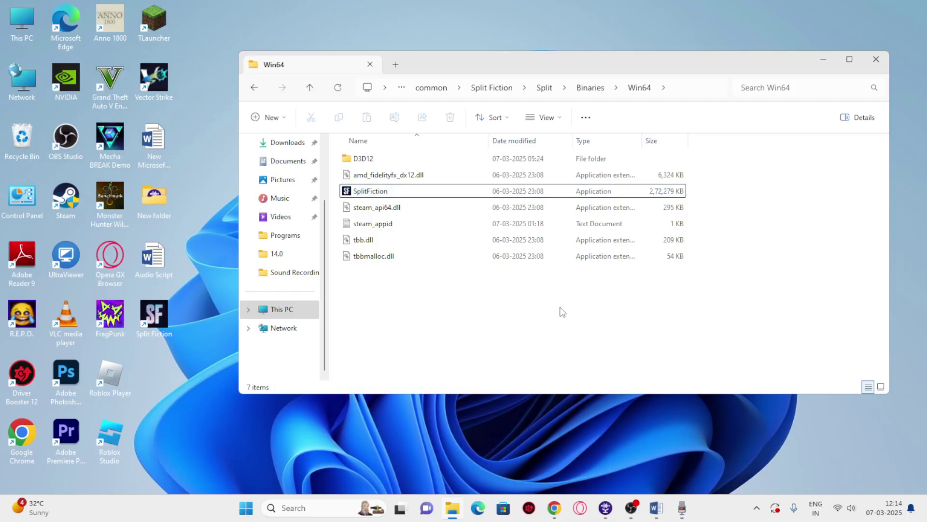
{"action": "left_click", "coordinate": [655, 508]}
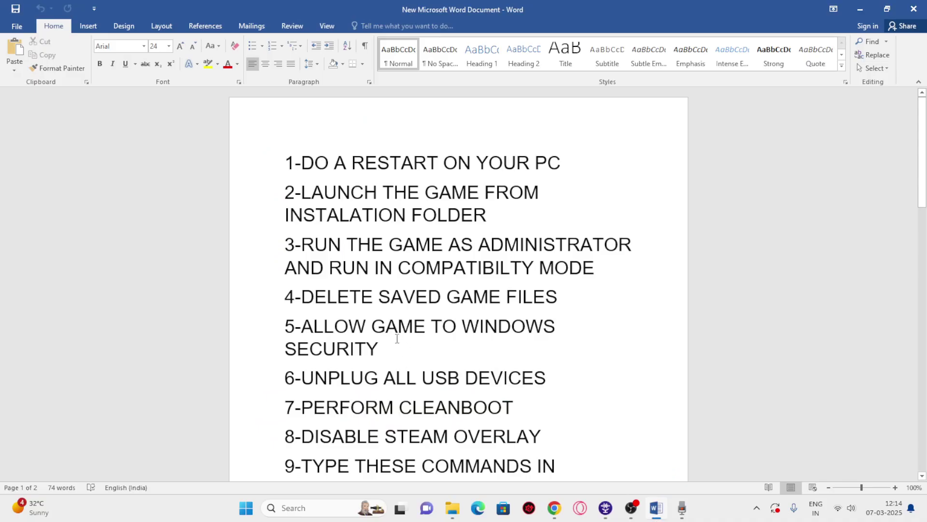
Step: Highlight fix 3 about running as administrator and in compatibility mode, then clear the selection
{"action": "left_click_drag", "start_coordinate": [304, 247], "coordinate": [531, 234]}
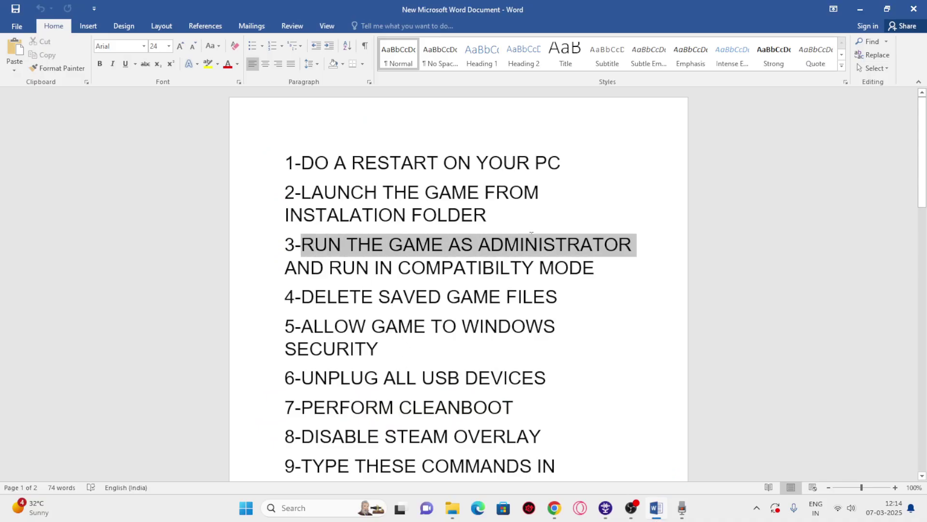
{"action": "left_click_drag", "start_coordinate": [612, 234], "coordinate": [601, 269]}
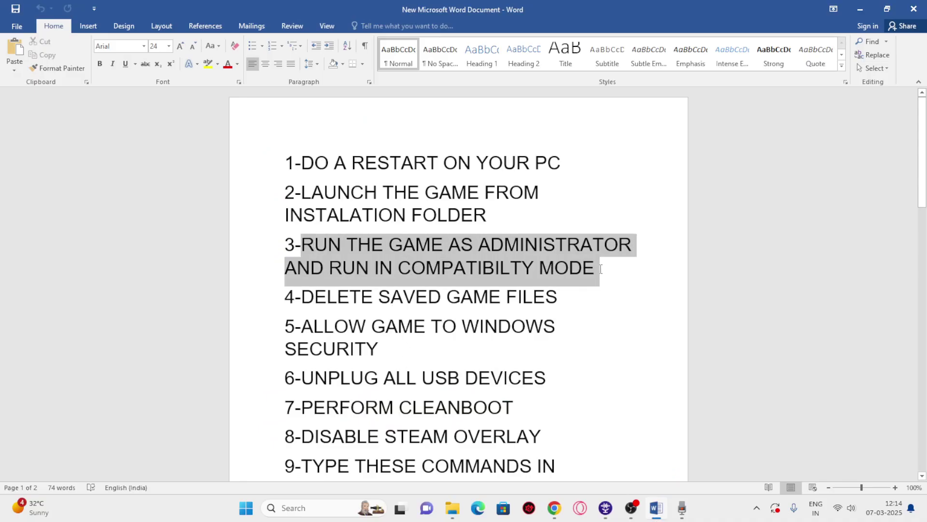
{"action": "left_click", "coordinate": [621, 296]}
Step: Bring up the Win64 folder and open SplitFiction's Properties on the Compatibility tab
{"action": "left_click", "coordinate": [450, 516]}
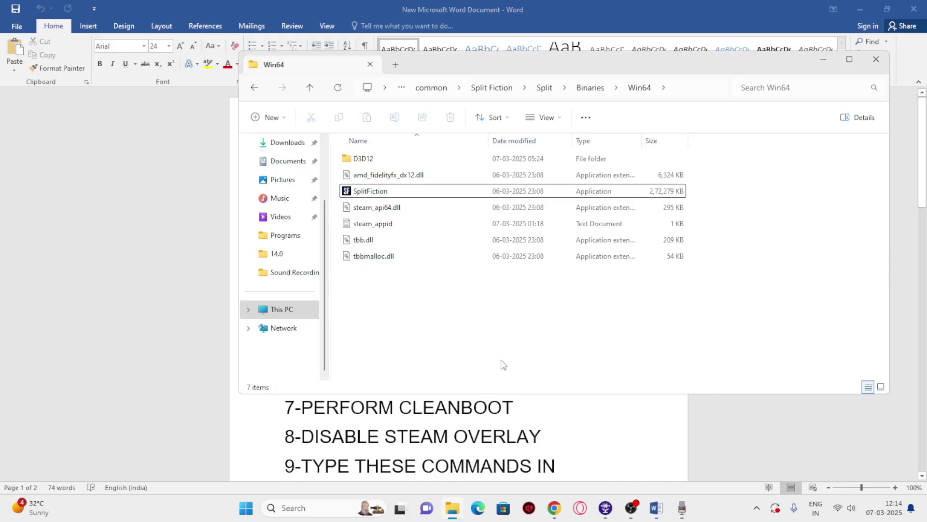
{"action": "left_click", "coordinate": [403, 195]}
{"action": "left_click", "coordinate": [421, 293]}
{"action": "left_click", "coordinate": [387, 193]}
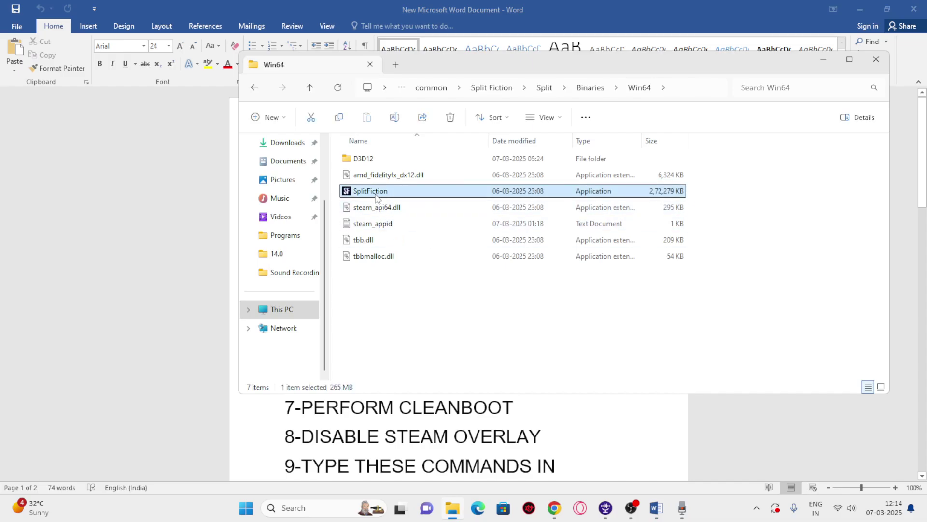
{"action": "right_click", "coordinate": [389, 195]}
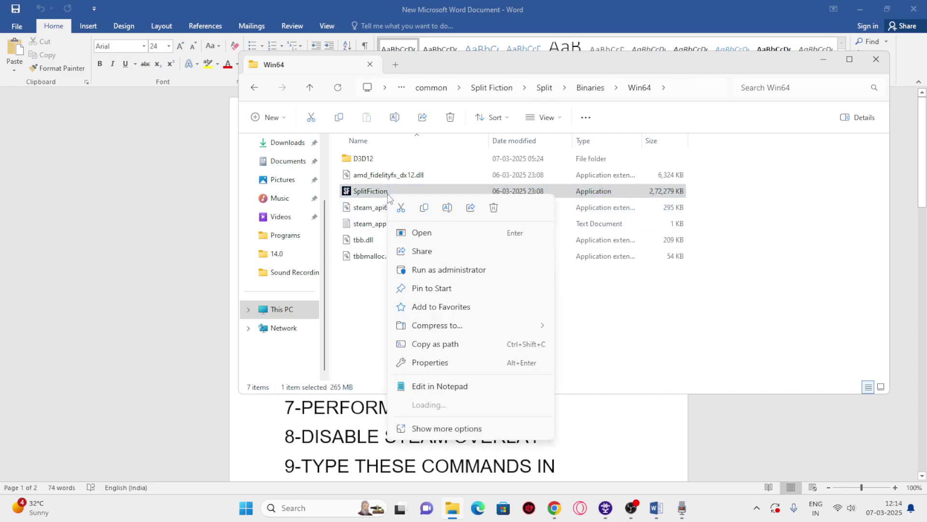
{"action": "left_click", "coordinate": [437, 429]}
{"action": "left_click", "coordinate": [438, 448]}
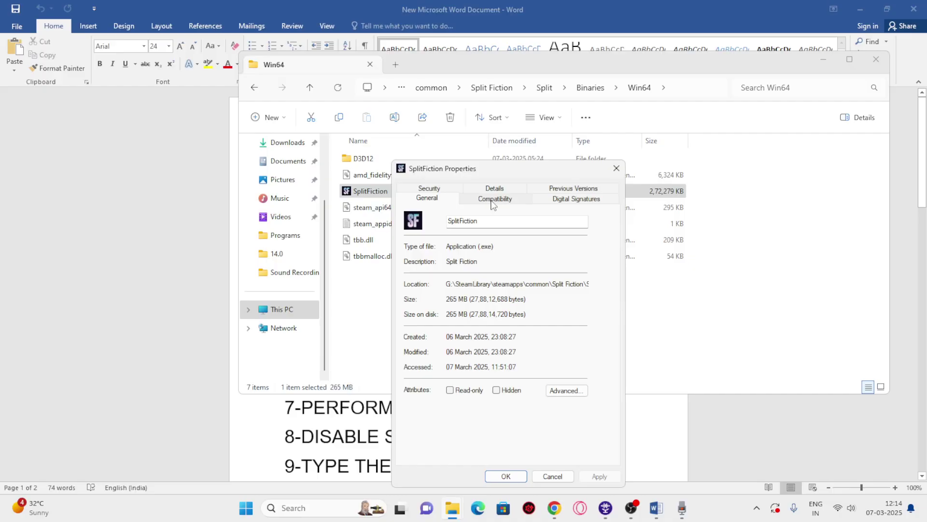
{"action": "left_click", "coordinate": [493, 199]}
Step: Enable Windows 8 compatibility mode and Run as administrator for SplitFiction, then confirm with OK
{"action": "left_click", "coordinate": [413, 276]}
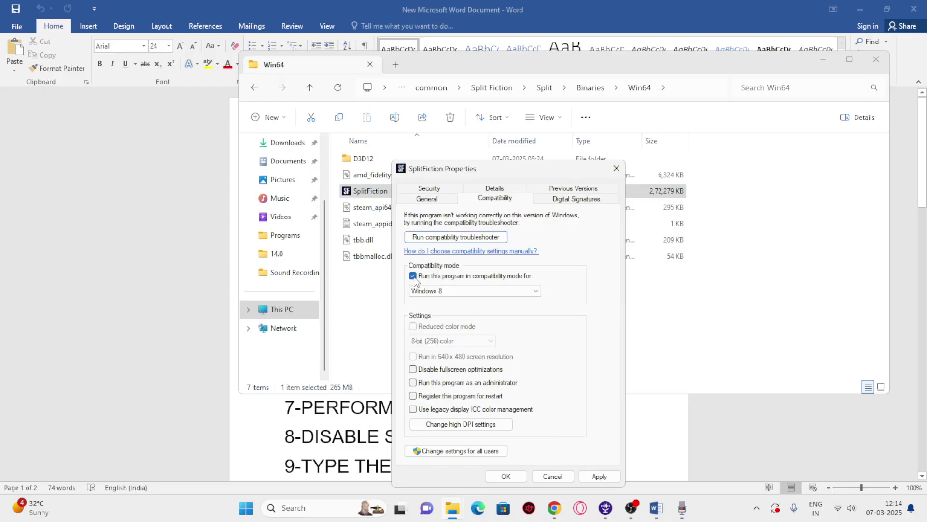
{"action": "left_click", "coordinate": [442, 290]}
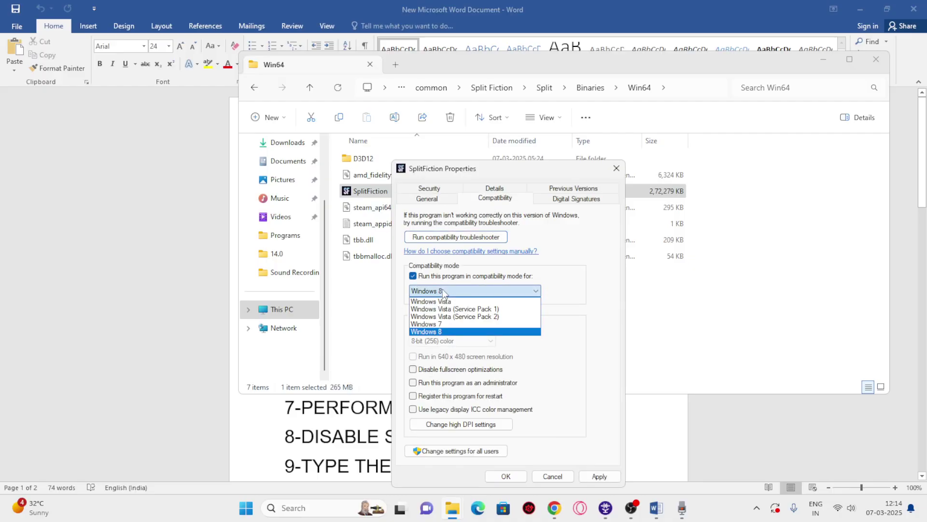
{"action": "left_click", "coordinate": [443, 326]}
{"action": "left_click", "coordinate": [600, 476]}
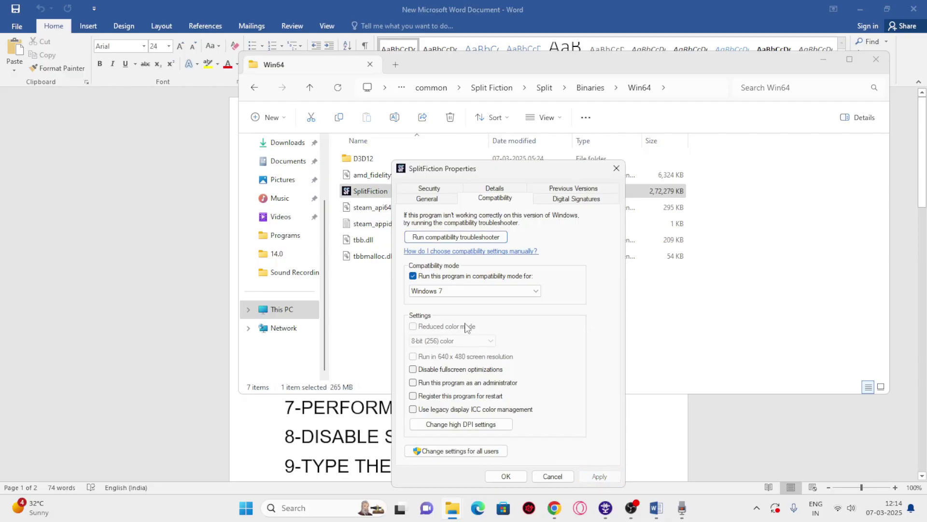
{"action": "left_click", "coordinate": [448, 289]}
{"action": "left_click", "coordinate": [452, 331]}
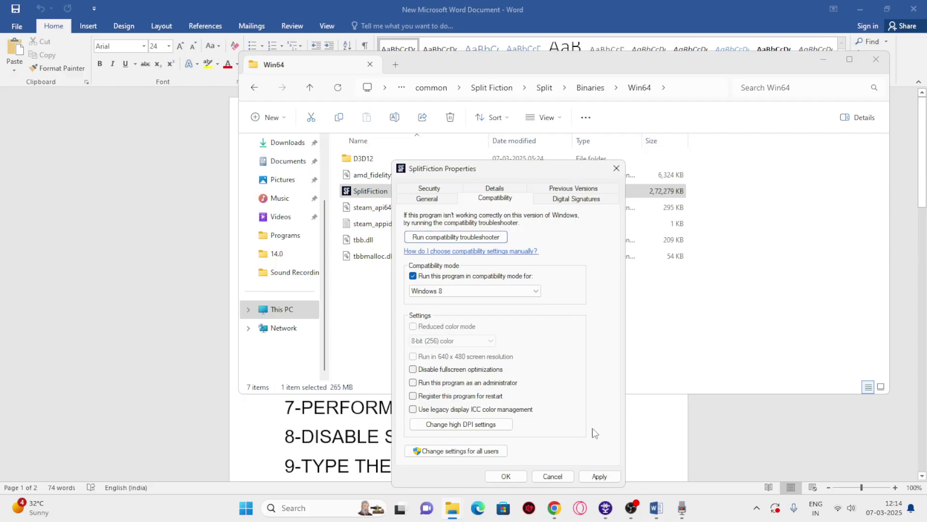
{"action": "left_click", "coordinate": [600, 476]}
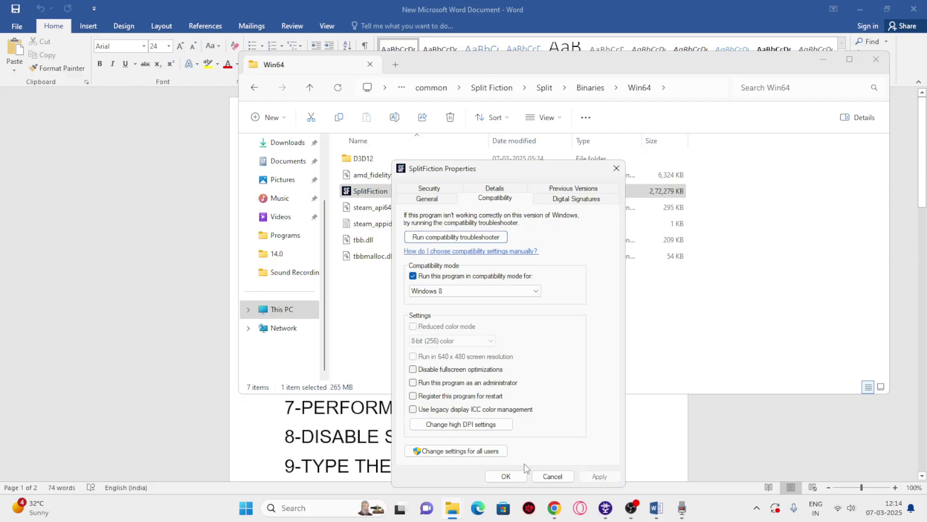
{"action": "left_click", "coordinate": [414, 382]}
{"action": "left_click", "coordinate": [597, 475]}
{"action": "left_click", "coordinate": [506, 476]}
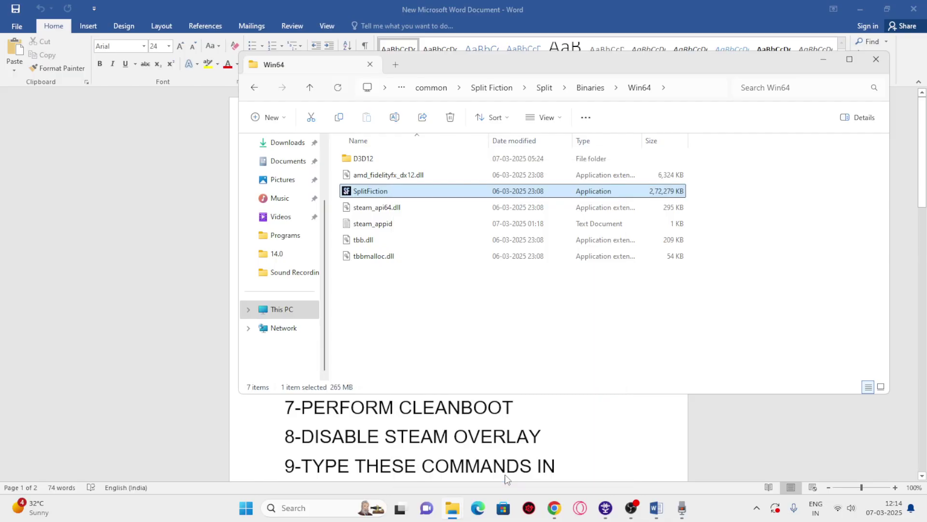
Step: Close the Win64 folder, highlight checklist item 4 about deleting saved game files, and open File Explorer
{"action": "left_click", "coordinate": [875, 61]}
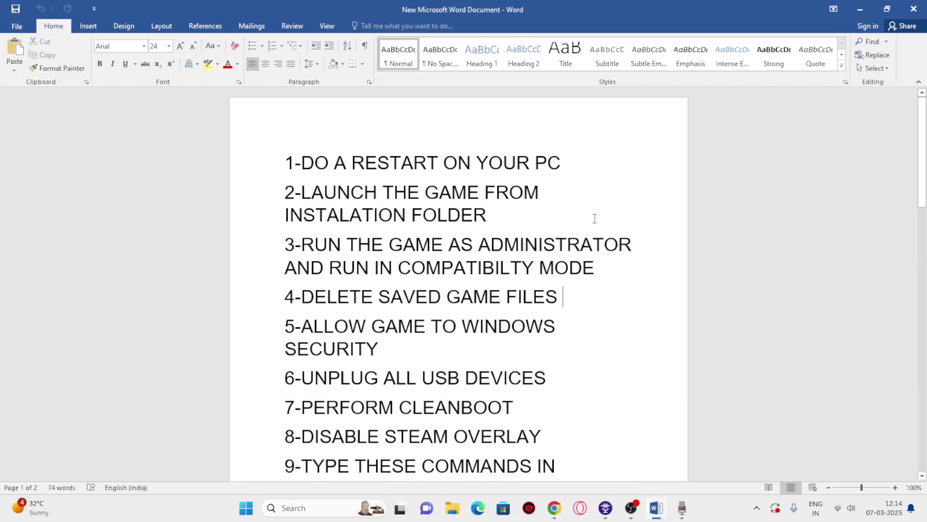
{"action": "scroll", "coordinate": [556, 229], "scroll_direction": "down", "scroll_amount": 2}
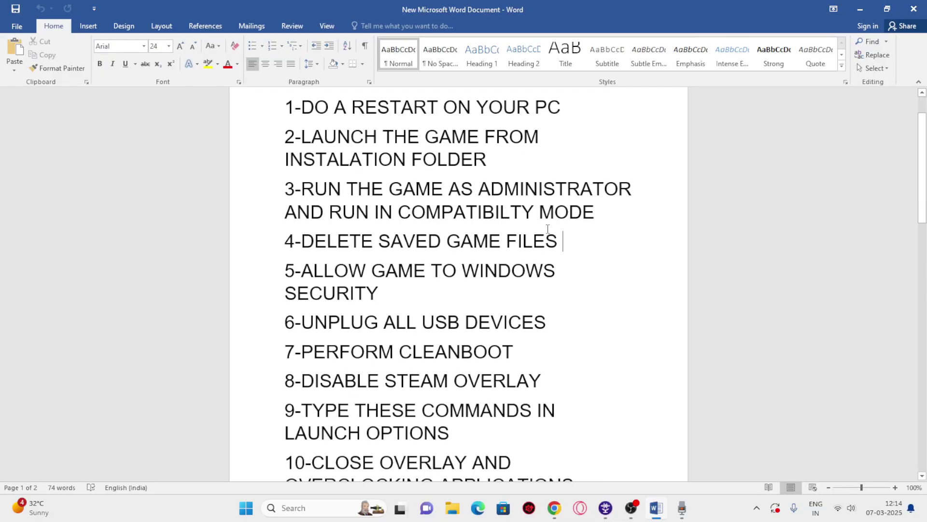
{"action": "left_click_drag", "start_coordinate": [306, 240], "coordinate": [536, 239]}
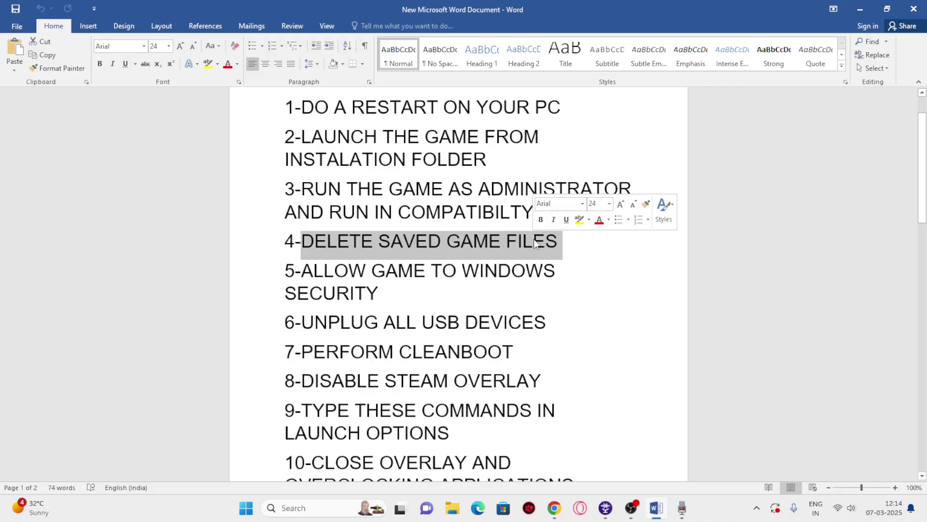
{"action": "left_click", "coordinate": [581, 241]}
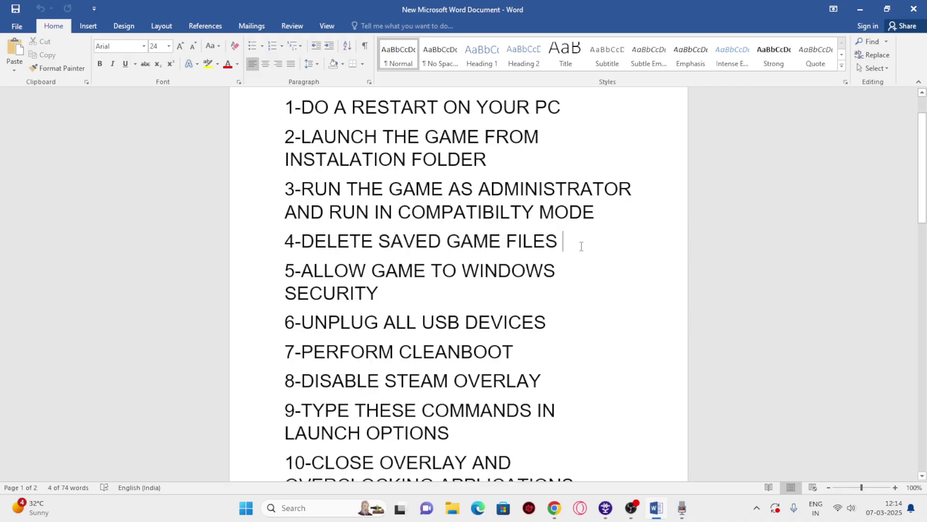
{"action": "left_click", "coordinate": [458, 506]}
Step: Open Documents > My games, find no saved game files there, and close the window
{"action": "scroll", "coordinate": [289, 310], "scroll_direction": "down", "scroll_amount": 3}
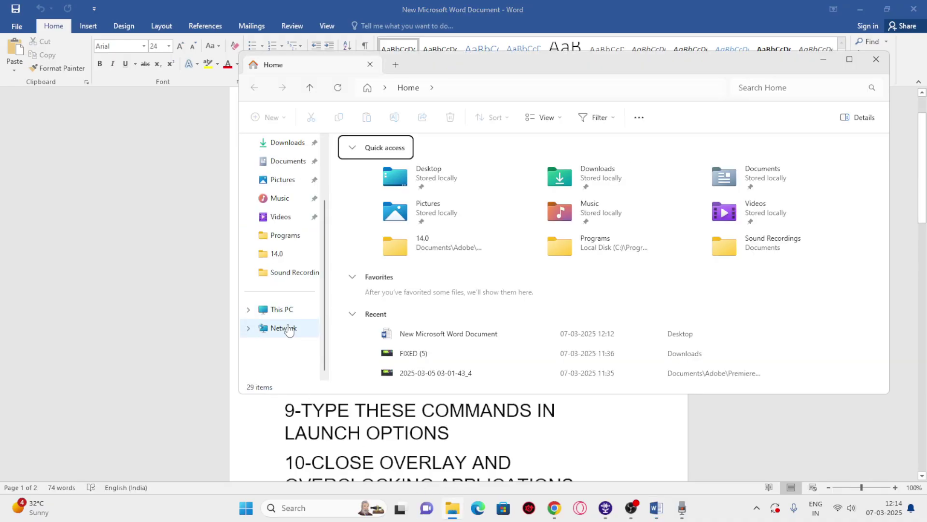
{"action": "left_click", "coordinate": [295, 168]}
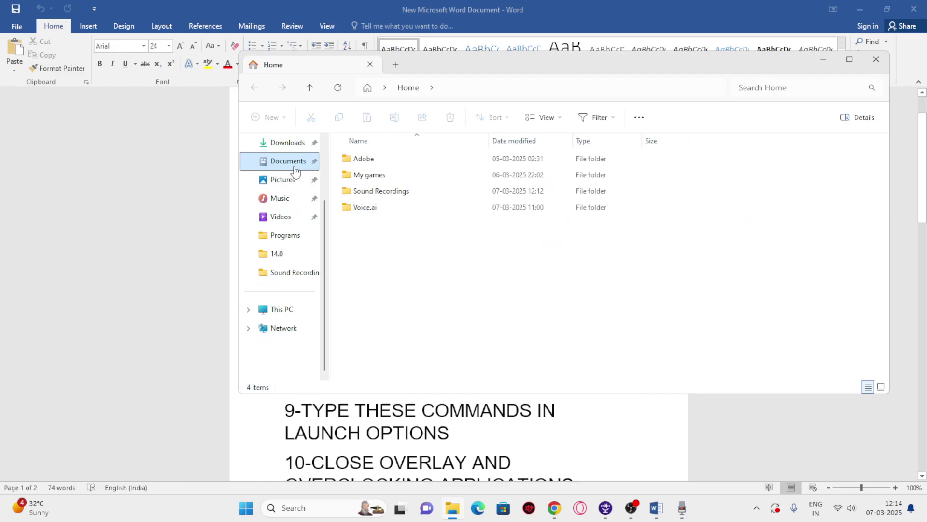
{"action": "double_click", "coordinate": [366, 175]}
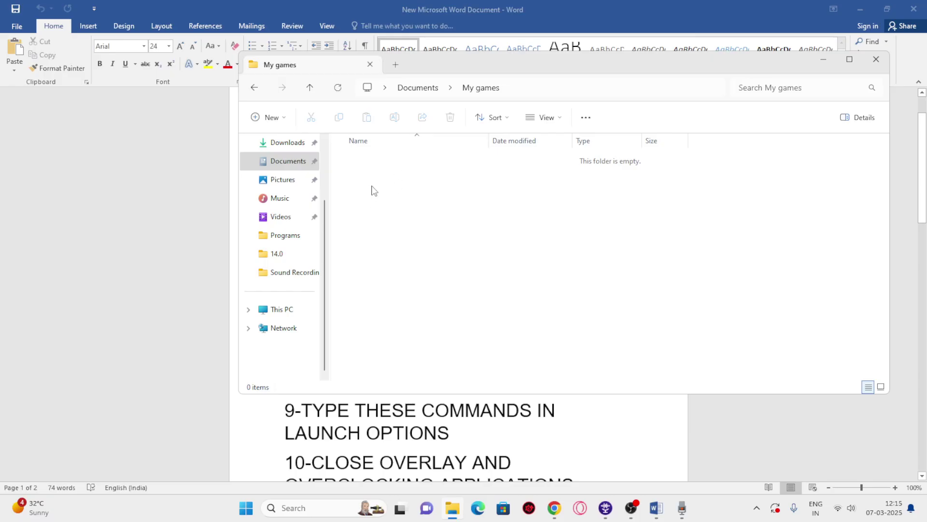
{"action": "key", "text": "super+shift+s"}
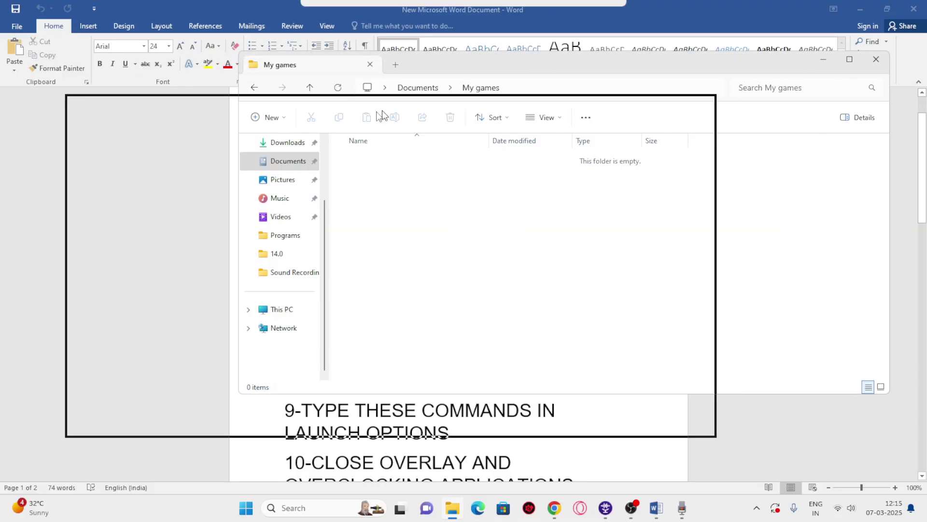
{"action": "key", "text": "Escape"}
{"action": "left_click", "coordinate": [693, 103]}
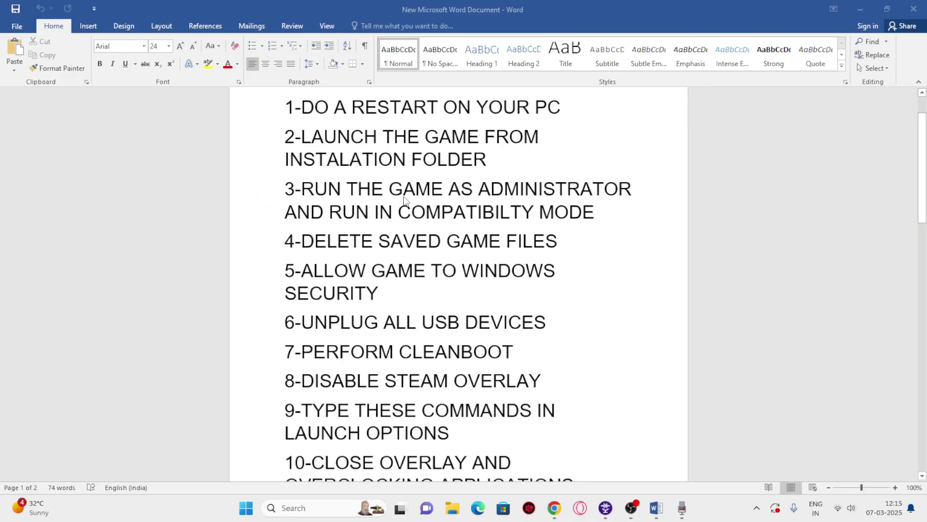
Step: Highlight checklist item 5 in Word and bring up Windows search
{"action": "scroll", "coordinate": [405, 200], "scroll_direction": "down", "scroll_amount": 1}
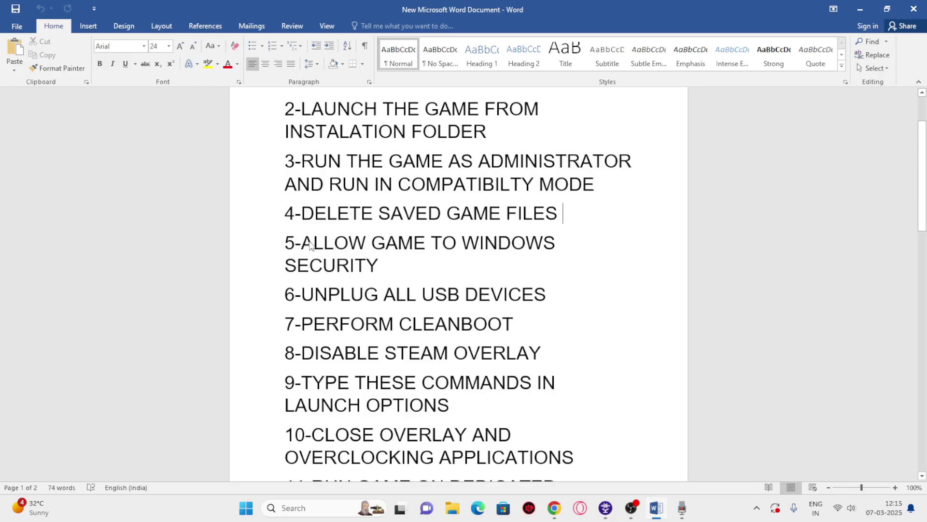
{"action": "left_click_drag", "start_coordinate": [307, 240], "coordinate": [381, 267]}
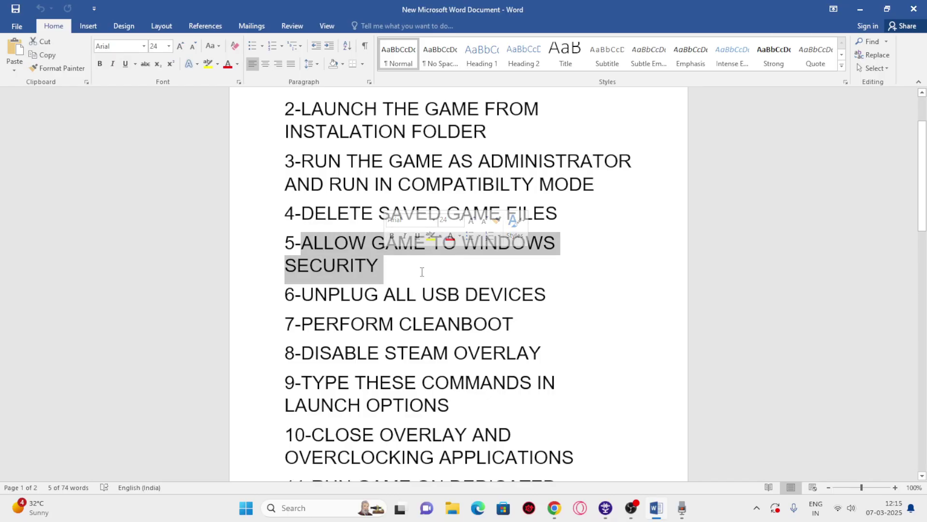
{"action": "left_click", "coordinate": [304, 508]}
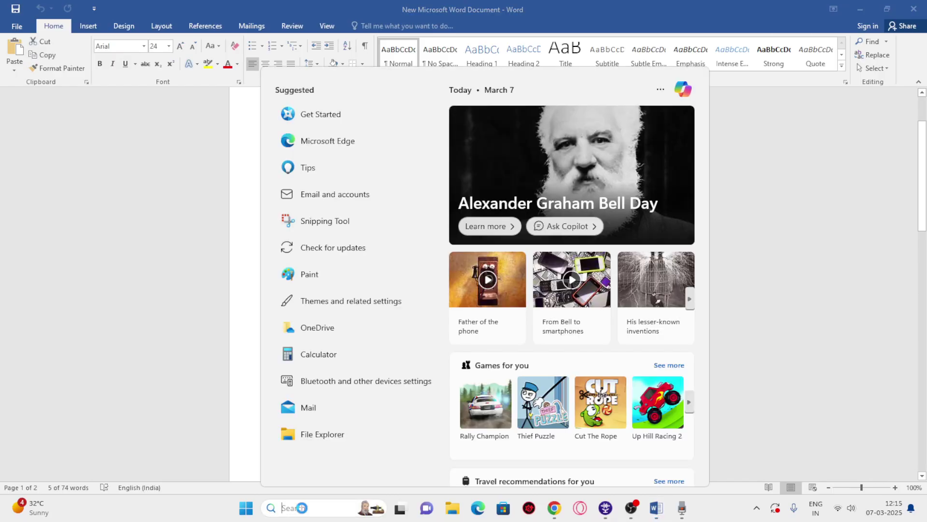
Step: Search 'control' to open Control Panel, then go to Windows Defender Firewall's Allow an app page
{"action": "type", "text": "control"}
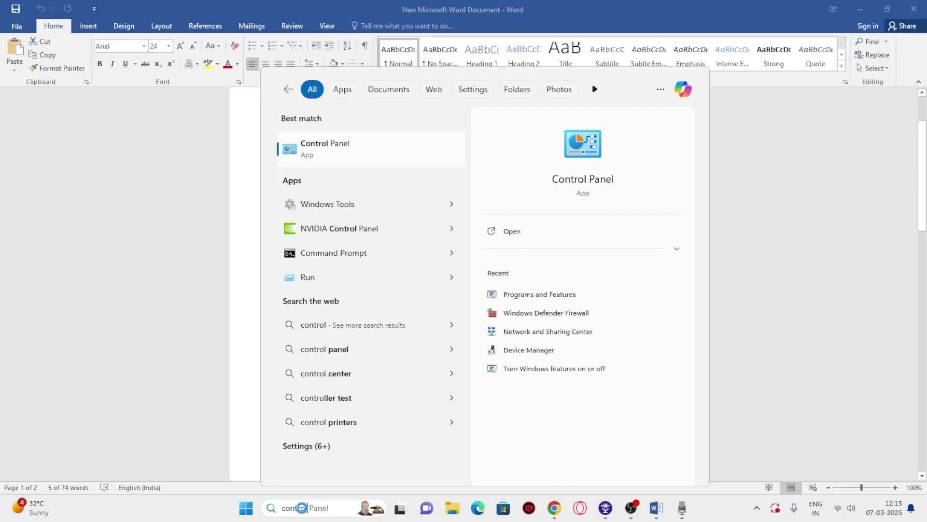
{"action": "left_click", "coordinate": [346, 160]}
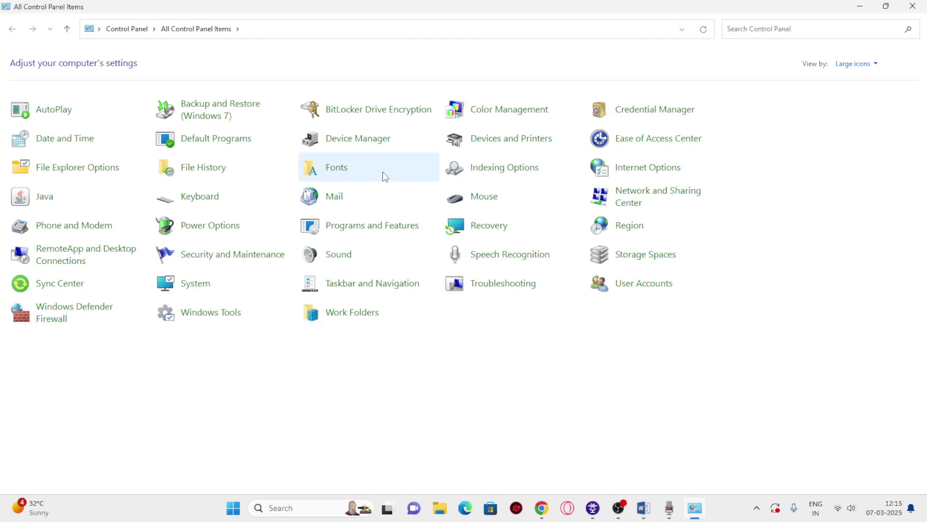
{"action": "left_click", "coordinate": [62, 317]}
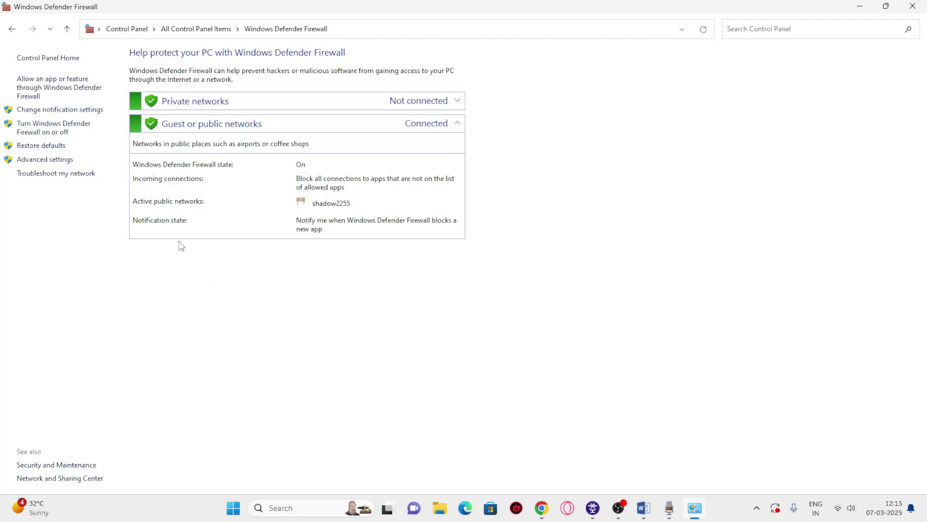
{"action": "left_click", "coordinate": [38, 92]}
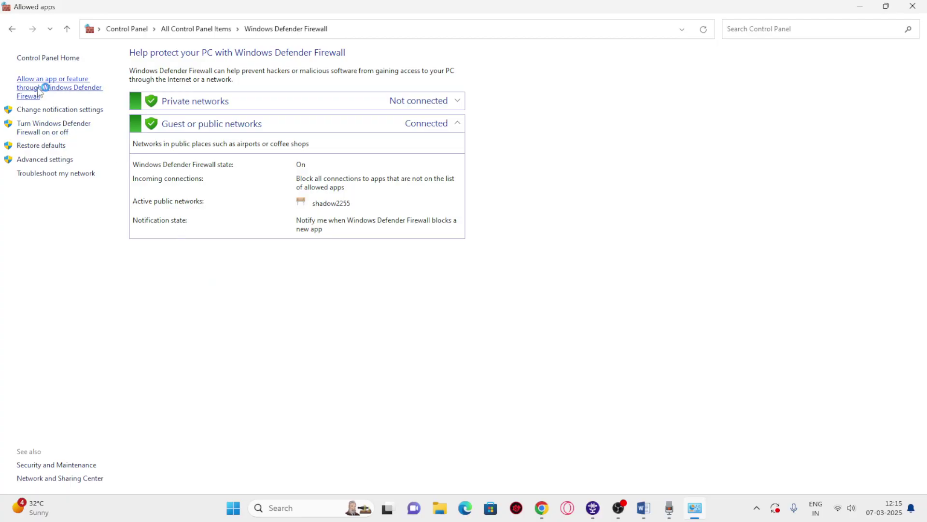
Step: Scroll the Allowed apps list to find Split Fiction ticked for Private and Public networks
{"action": "scroll", "coordinate": [346, 206], "scroll_direction": "down", "scroll_amount": 12}
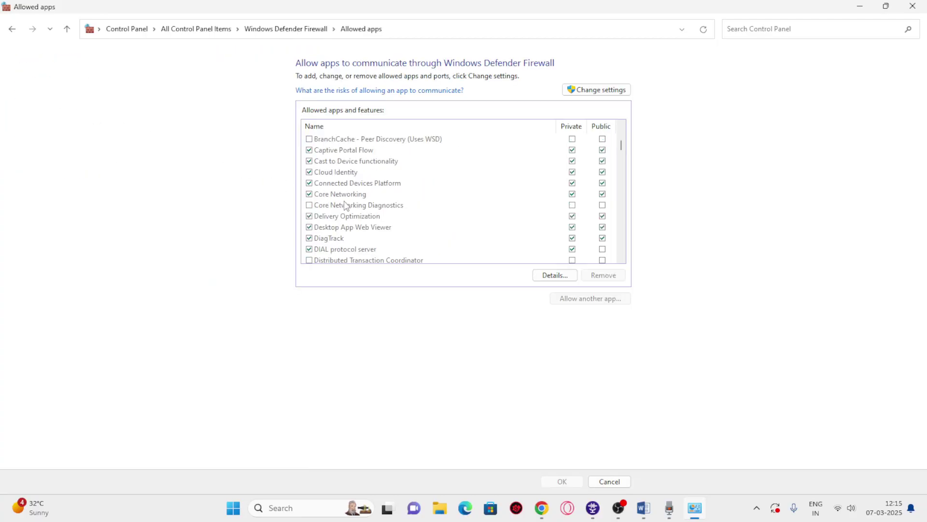
{"action": "scroll", "coordinate": [346, 205], "scroll_direction": "down", "scroll_amount": 12}
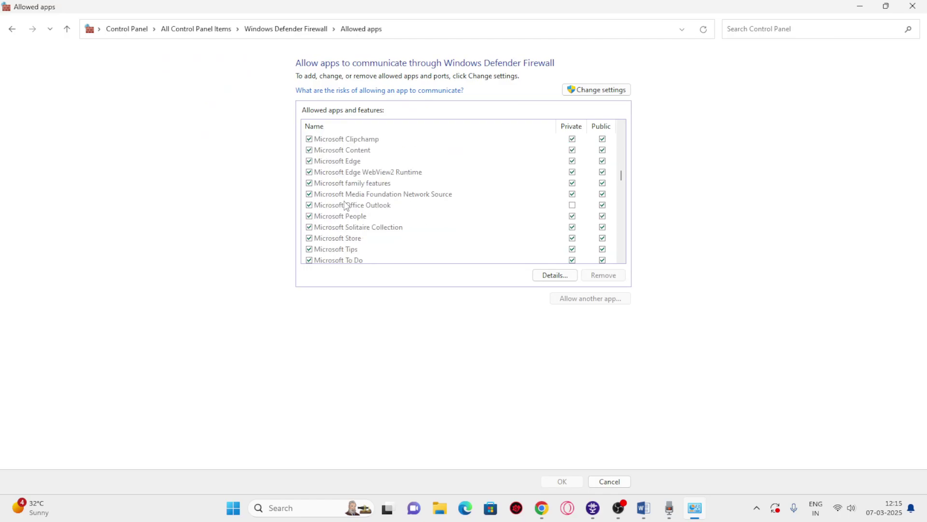
{"action": "scroll", "coordinate": [346, 205], "scroll_direction": "down", "scroll_amount": 12}
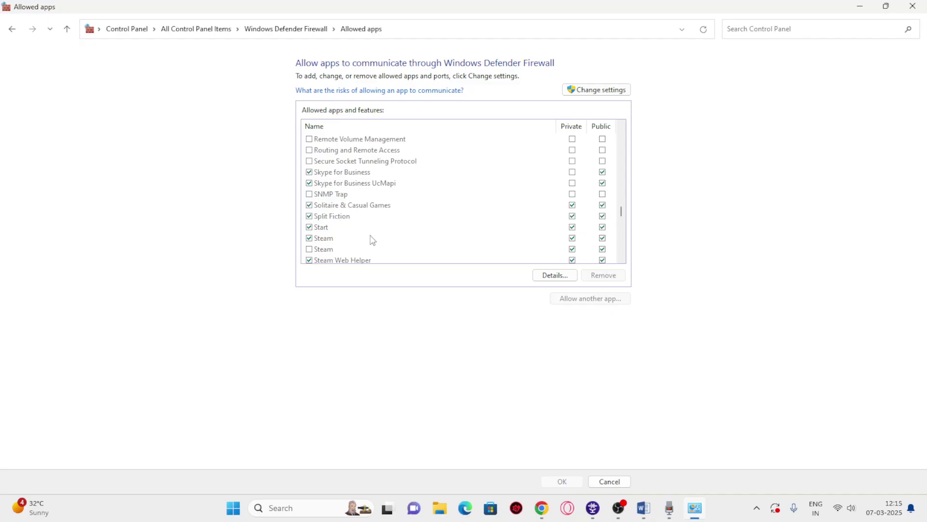
Step: Unlock the allowed apps list and browse for an app into G:\SteamLibrary\steamapps\common
{"action": "left_click", "coordinate": [591, 90]}
{"action": "left_click", "coordinate": [573, 298]}
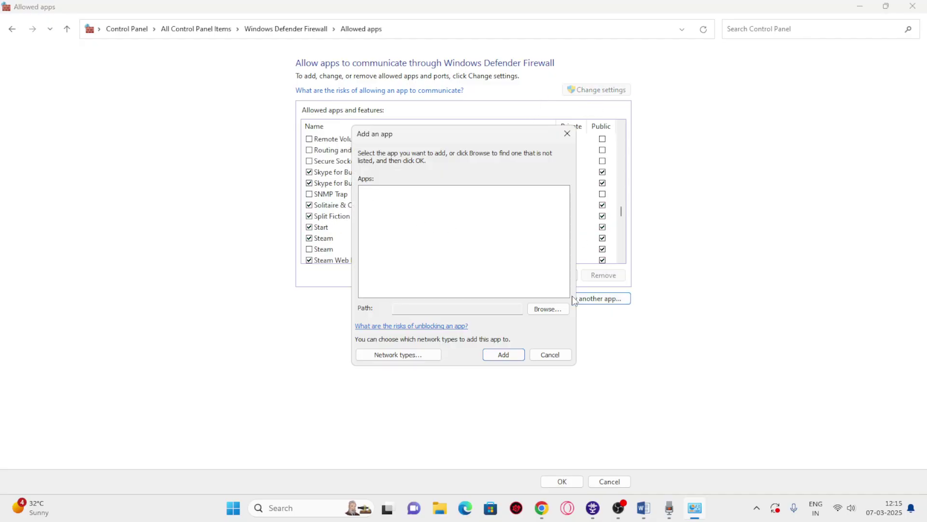
{"action": "left_click", "coordinate": [531, 310]}
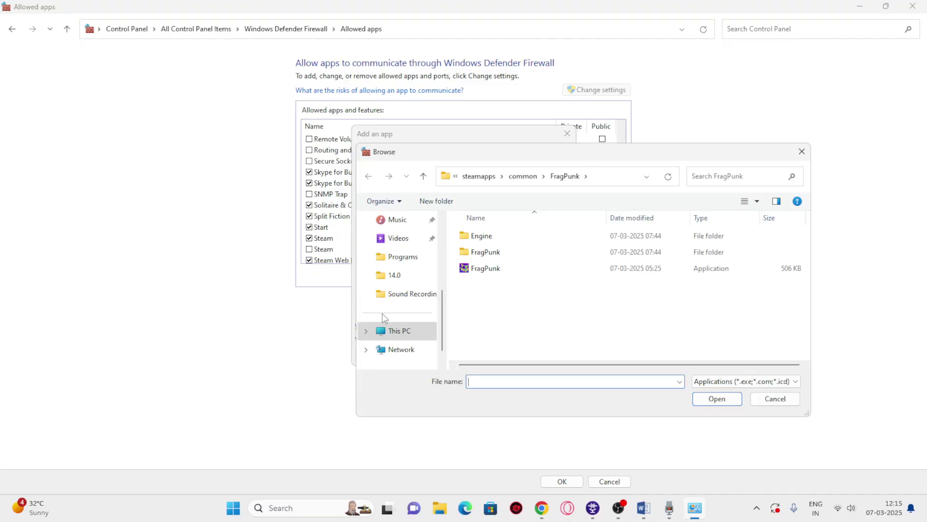
{"action": "left_click", "coordinate": [406, 333]}
{"action": "double_click", "coordinate": [534, 280]}
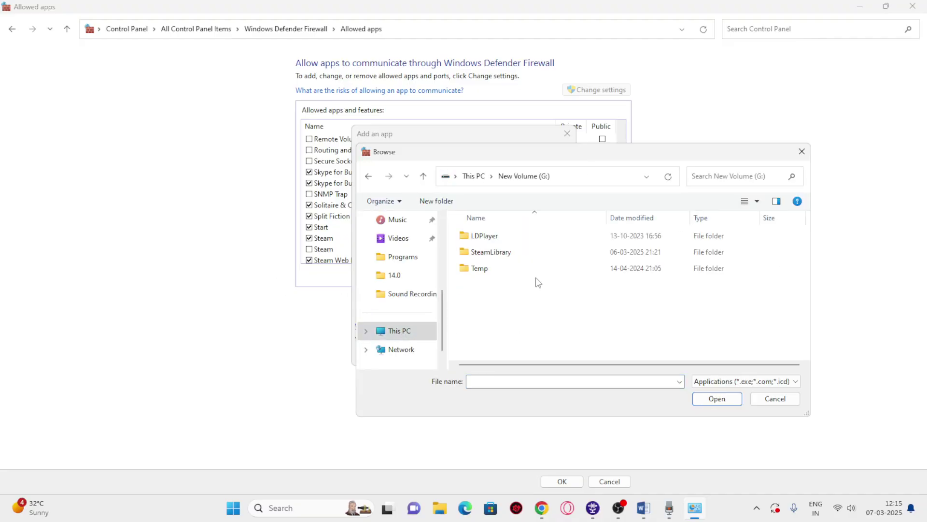
{"action": "double_click", "coordinate": [492, 251]}
{"action": "double_click", "coordinate": [489, 238]}
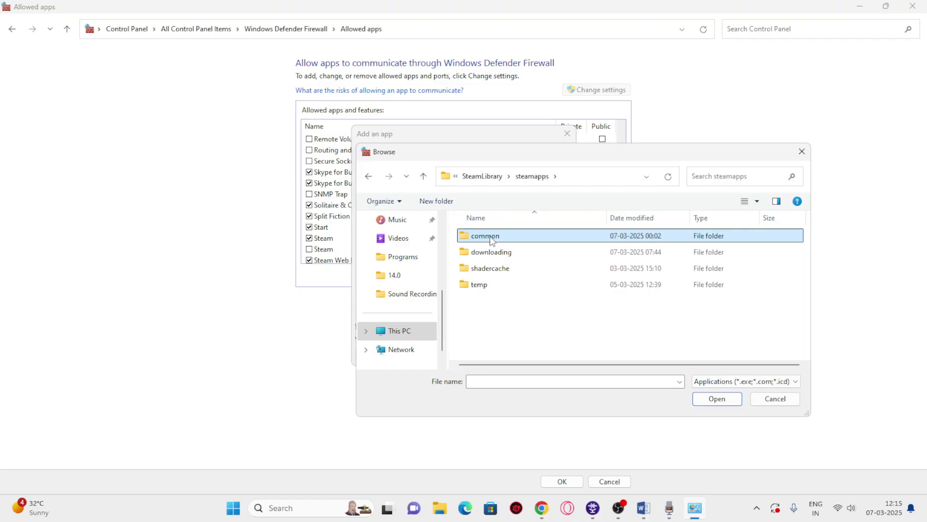
{"action": "double_click", "coordinate": [491, 239]}
Step: Navigate through the Split Fiction game folders to Split\Binaries\Win64
{"action": "scroll", "coordinate": [503, 290], "scroll_direction": "down", "scroll_amount": 3}
{"action": "scroll", "coordinate": [501, 300], "scroll_direction": "down", "scroll_amount": 3}
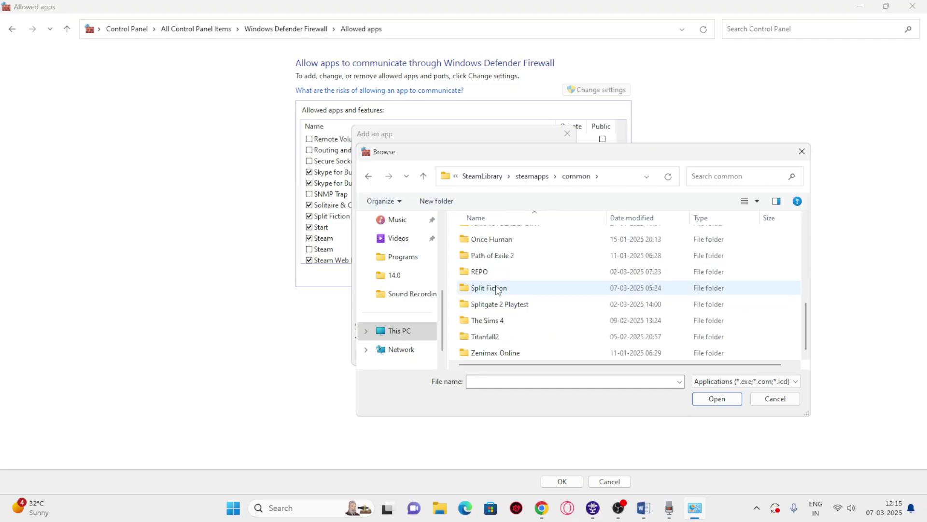
{"action": "double_click", "coordinate": [498, 288]}
{"action": "double_click", "coordinate": [493, 237]}
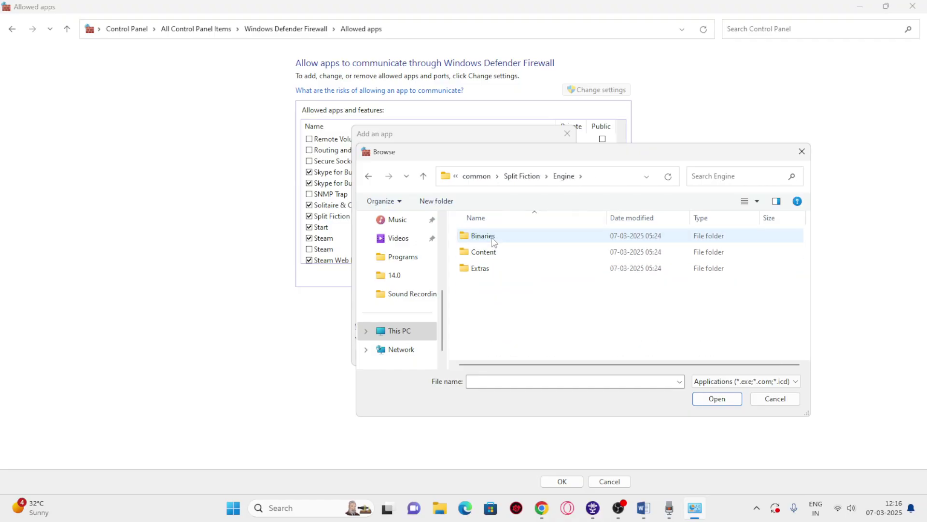
{"action": "double_click", "coordinate": [493, 238]}
{"action": "left_click", "coordinate": [493, 238]}
{"action": "double_click", "coordinate": [494, 239]}
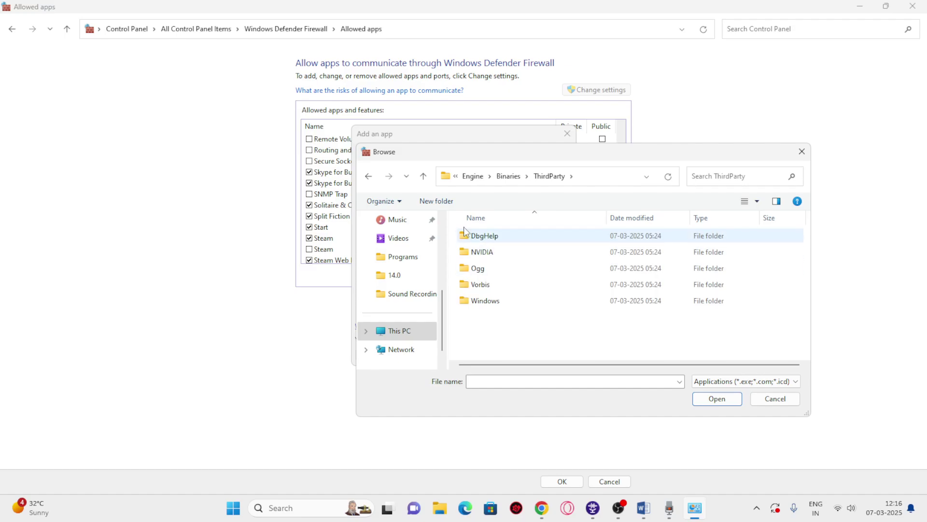
{"action": "left_click", "coordinate": [424, 176]}
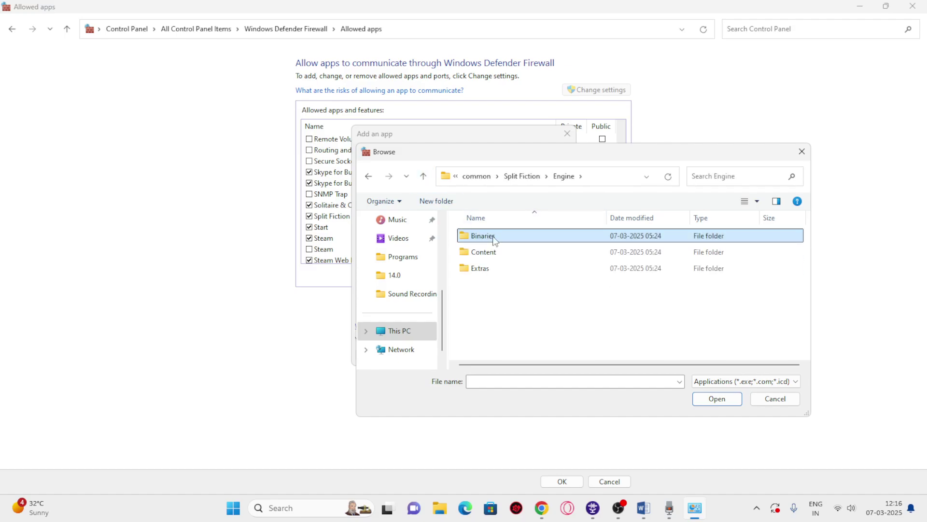
{"action": "double_click", "coordinate": [492, 238]}
{"action": "double_click", "coordinate": [497, 236]}
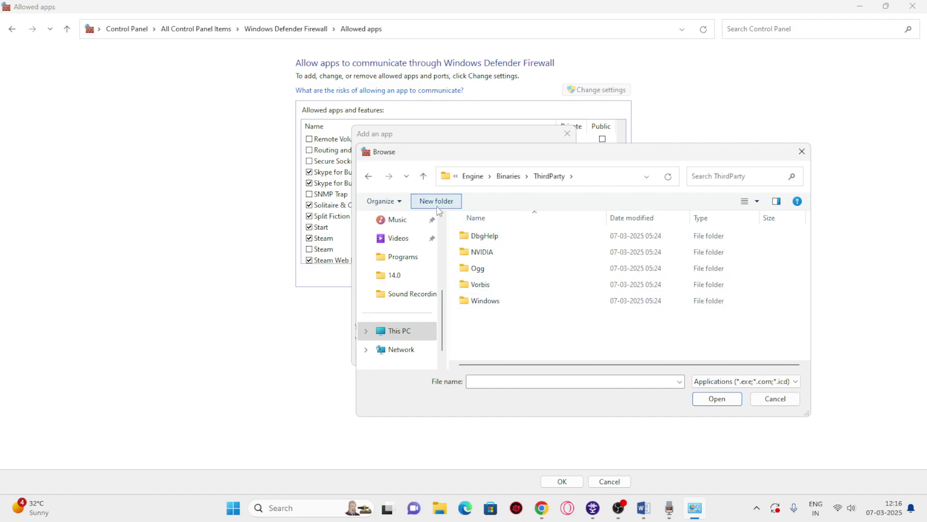
{"action": "left_click", "coordinate": [425, 176]}
{"action": "left_click", "coordinate": [426, 178]}
{"action": "double_click", "coordinate": [497, 252]}
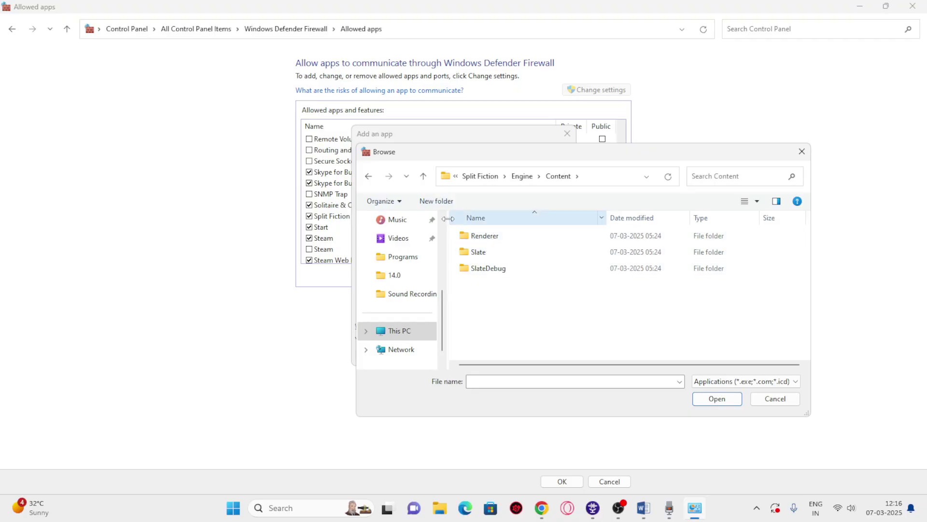
{"action": "left_click", "coordinate": [423, 176]}
{"action": "left_click", "coordinate": [423, 176]}
{"action": "double_click", "coordinate": [489, 252]}
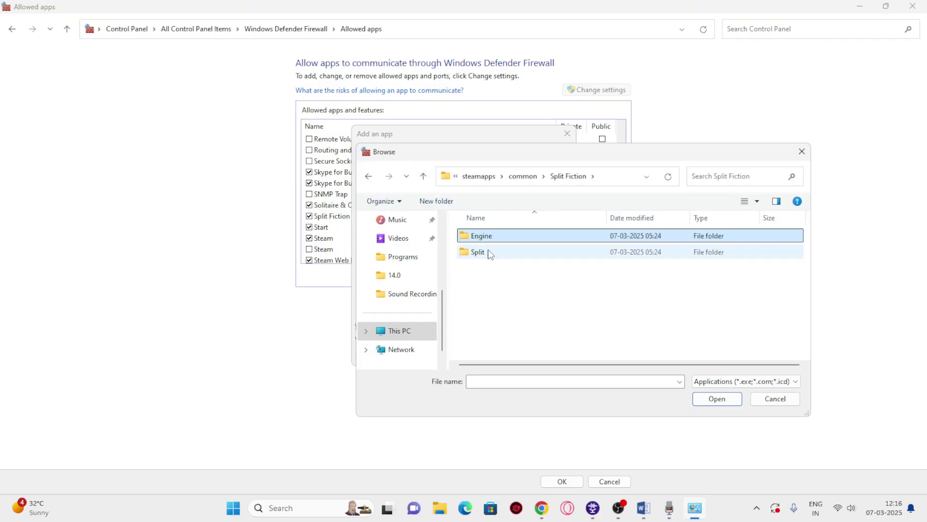
{"action": "double_click", "coordinate": [486, 238]}
{"action": "left_click", "coordinate": [491, 240]}
{"action": "double_click", "coordinate": [491, 238]}
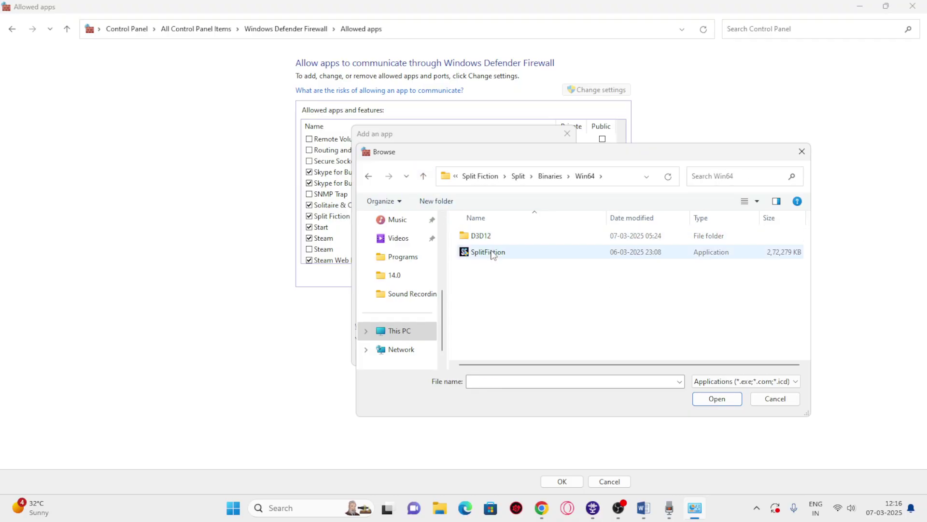
Step: Add SplitFiction.exe, dismiss the already-in-the-list error, and close the add-an-app dialog
{"action": "left_click", "coordinate": [491, 252]}
{"action": "left_click", "coordinate": [696, 399]}
{"action": "left_click", "coordinate": [504, 356]}
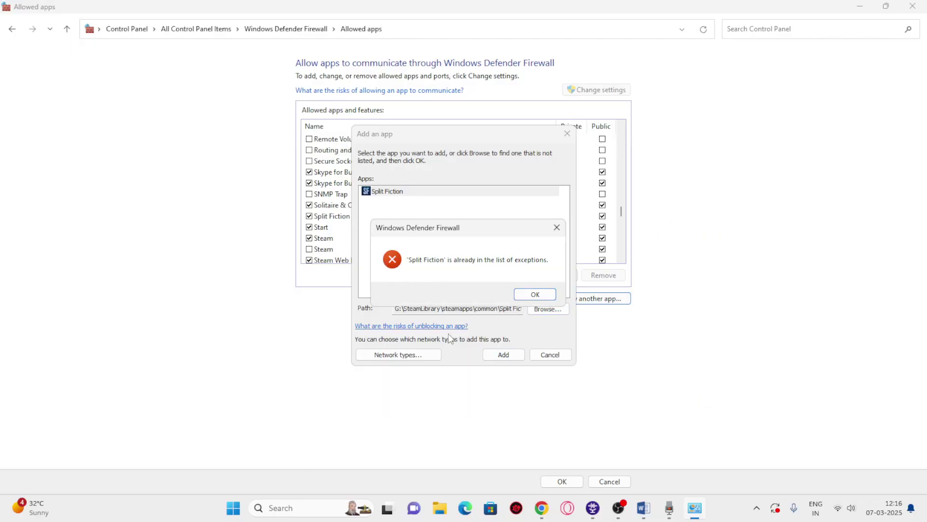
{"action": "left_click", "coordinate": [527, 295]}
{"action": "left_click", "coordinate": [567, 135]}
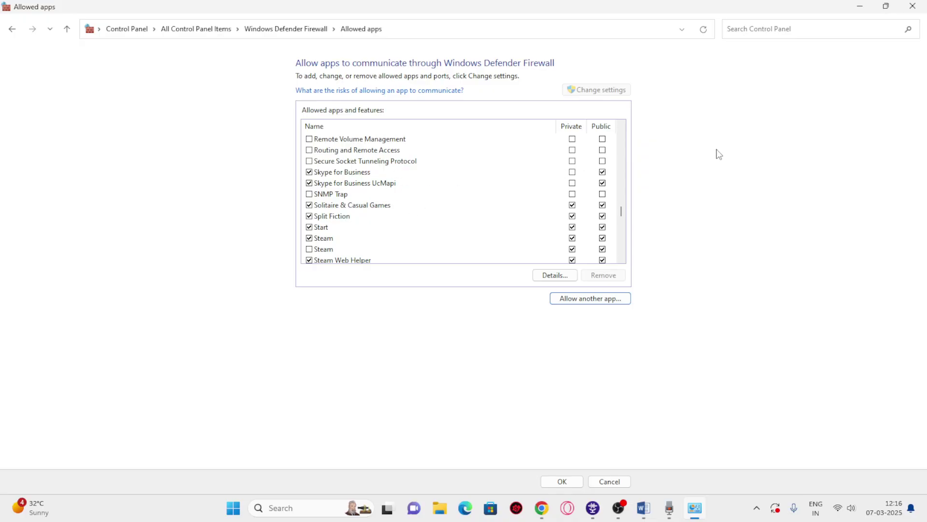
Step: Close the firewall Allowed apps window and highlight checklist items 5 and 6 in Word
{"action": "left_click", "coordinate": [902, 10]}
{"action": "left_click_drag", "start_coordinate": [301, 243], "coordinate": [424, 267]}
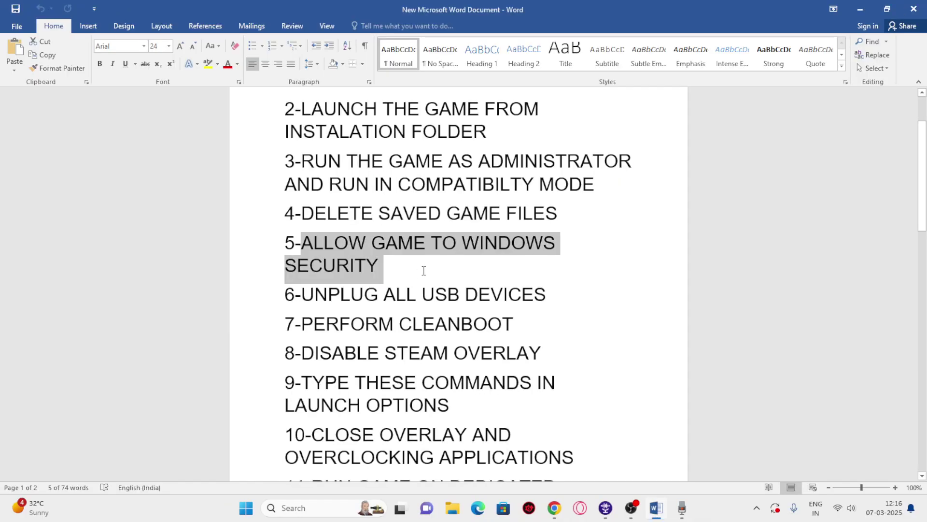
{"action": "left_click", "coordinate": [424, 270]}
{"action": "left_click_drag", "start_coordinate": [301, 294], "coordinate": [557, 296]}
{"action": "left_click", "coordinate": [560, 298]}
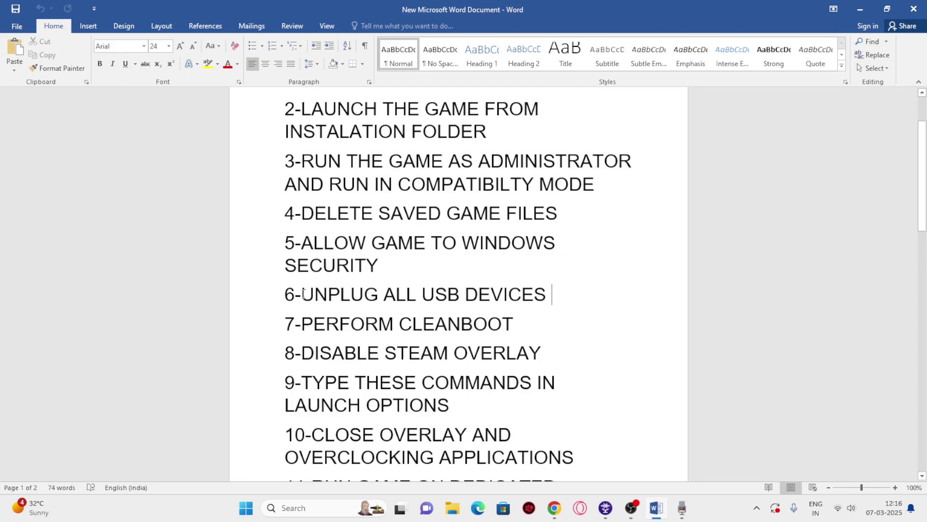
Step: Re-read item 6, UNPLUG ALL USB DEVICES, and item 7, PERFORM CLEANBOOT
{"action": "left_click_drag", "start_coordinate": [303, 293], "coordinate": [551, 296]}
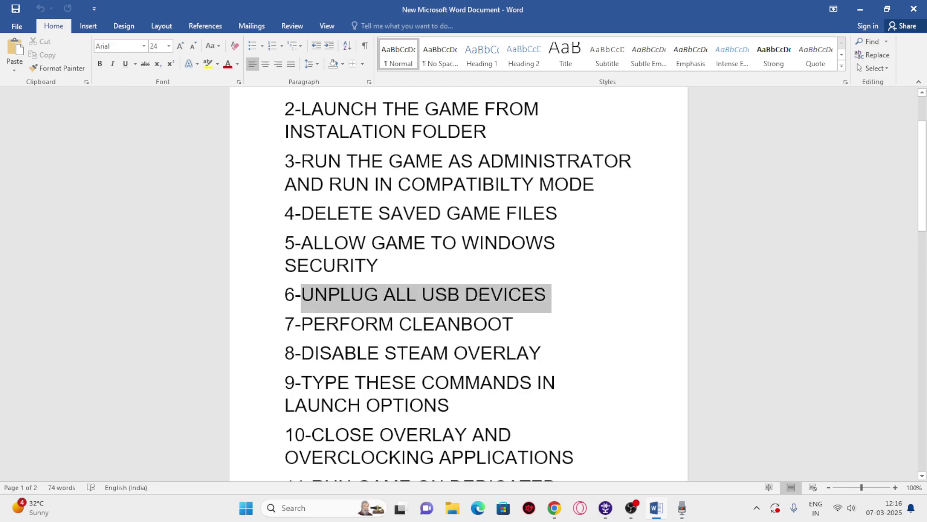
{"action": "left_click", "coordinate": [555, 299]}
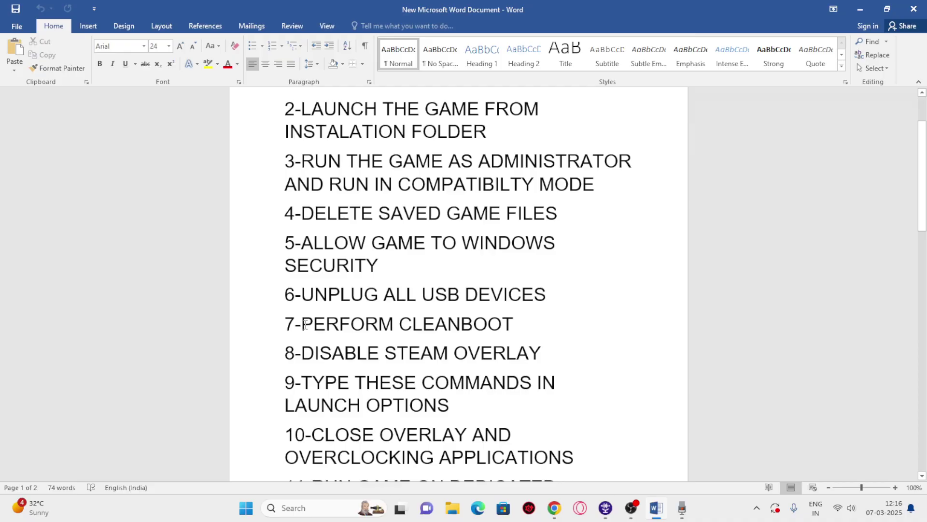
{"action": "left_click_drag", "start_coordinate": [305, 324], "coordinate": [522, 327]}
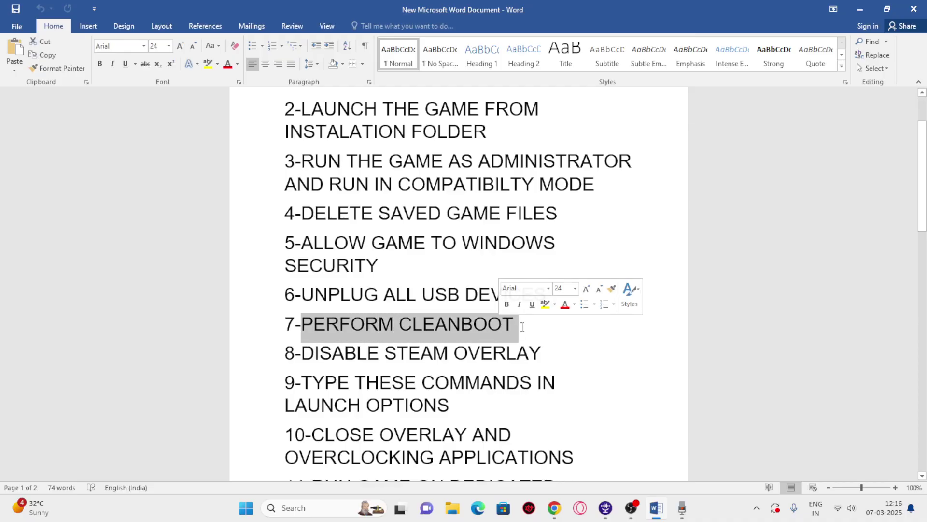
{"action": "left_click", "coordinate": [522, 327]}
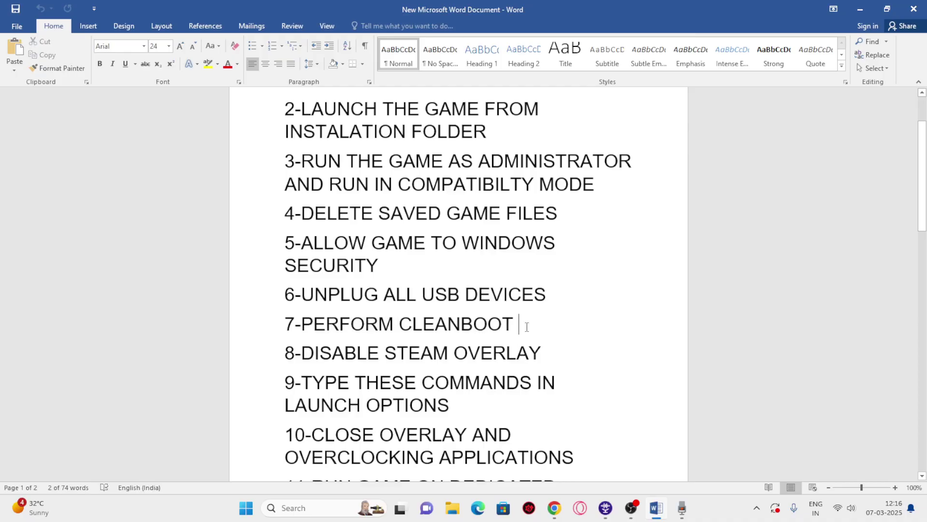
{"action": "left_click", "coordinate": [291, 508]}
Step: In System Configuration, disable all services with Microsoft services hidden, then apply and OK
{"action": "type", "text": "system con"}
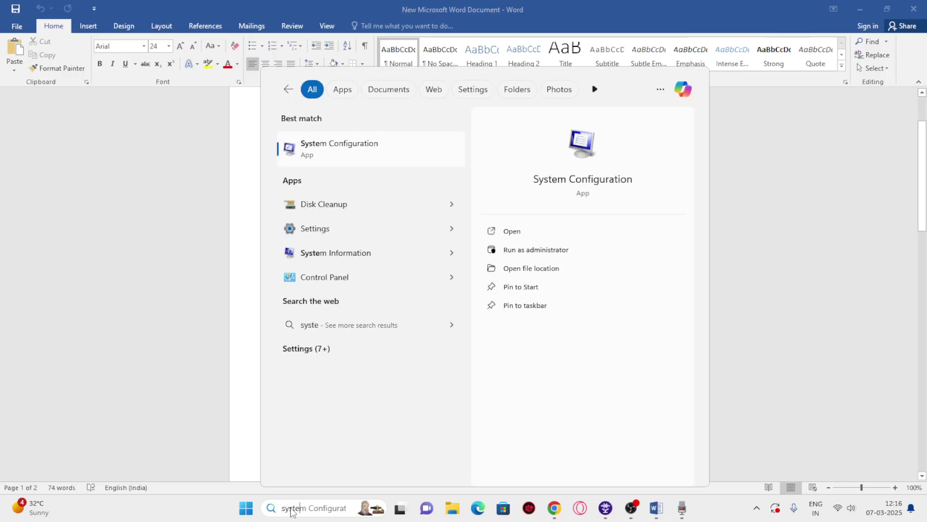
{"action": "left_click", "coordinate": [343, 154]}
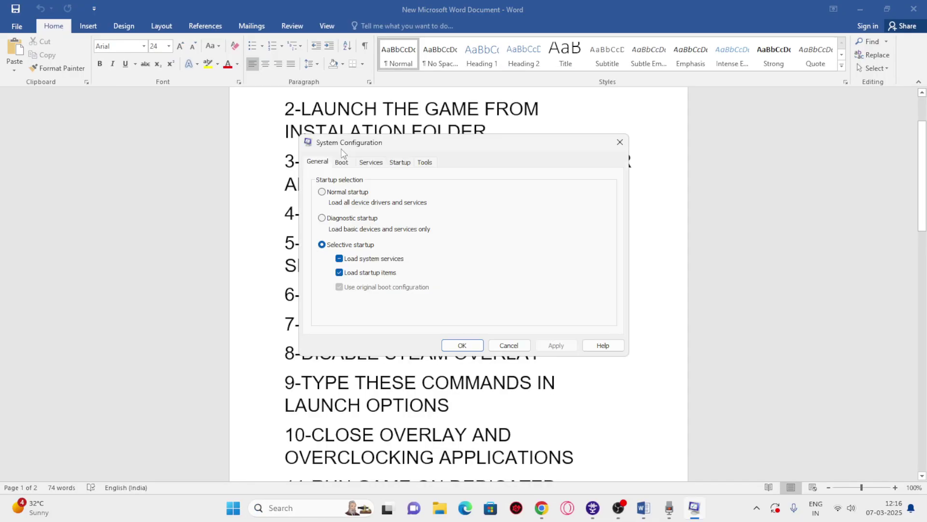
{"action": "left_click", "coordinate": [374, 163]}
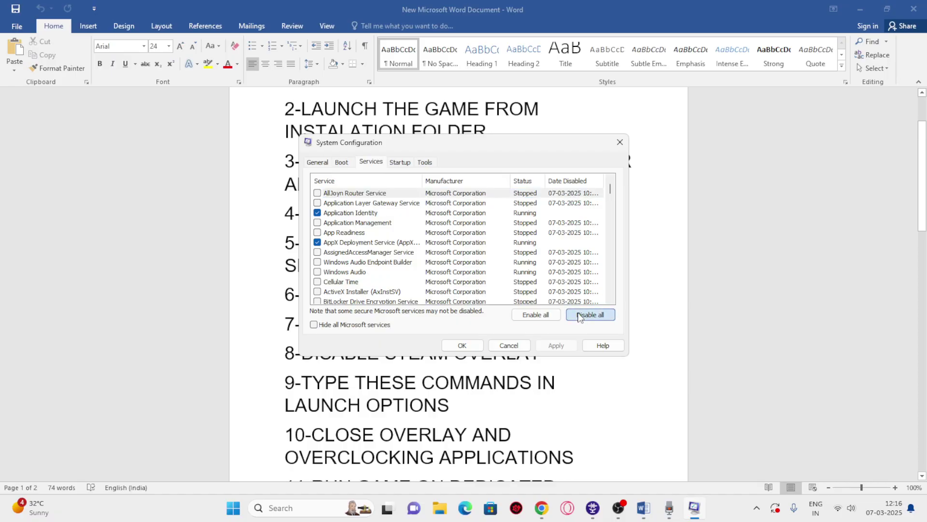
{"action": "left_click", "coordinate": [589, 314]}
{"action": "left_click", "coordinate": [322, 327]}
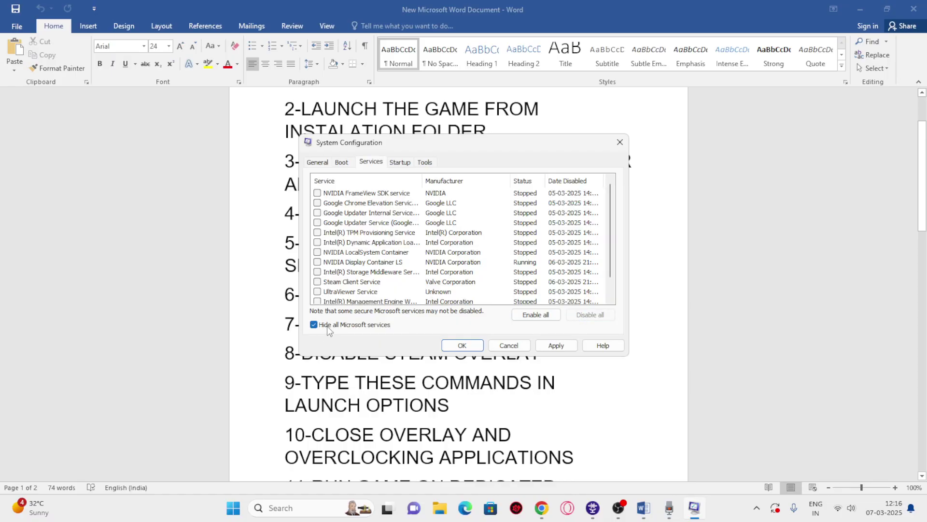
{"action": "left_click", "coordinate": [554, 347]}
{"action": "left_click", "coordinate": [460, 350]}
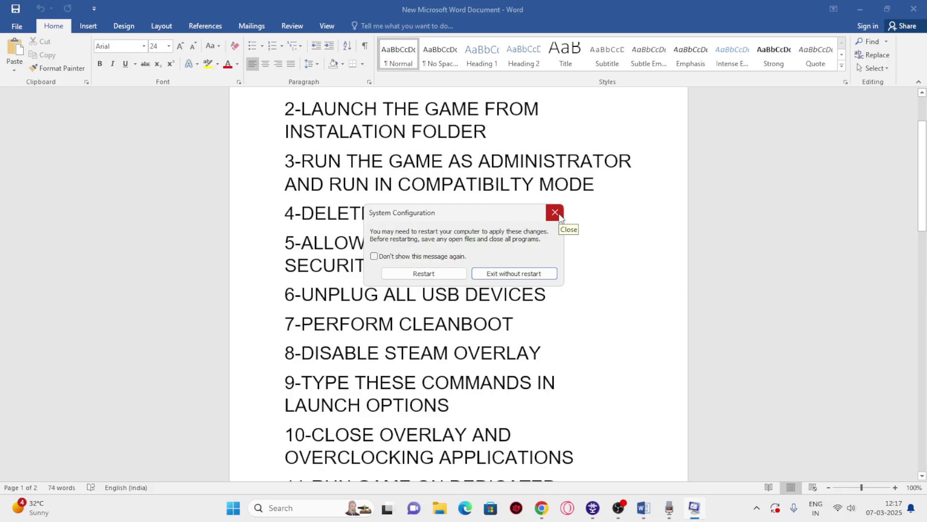
Step: Skip the restart, review checklist items 8 and 9, and minimize the Word document
{"action": "left_click", "coordinate": [555, 212]}
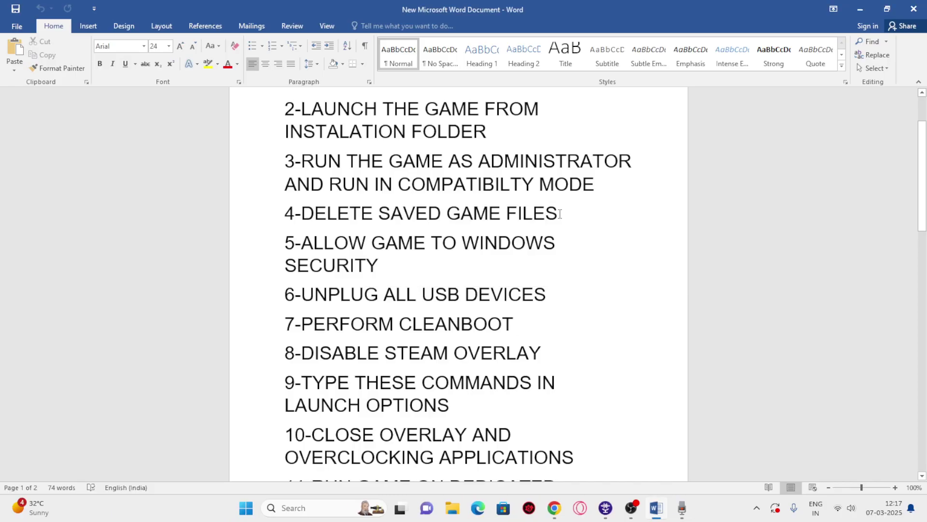
{"action": "scroll", "coordinate": [536, 276], "scroll_direction": "down", "scroll_amount": 3}
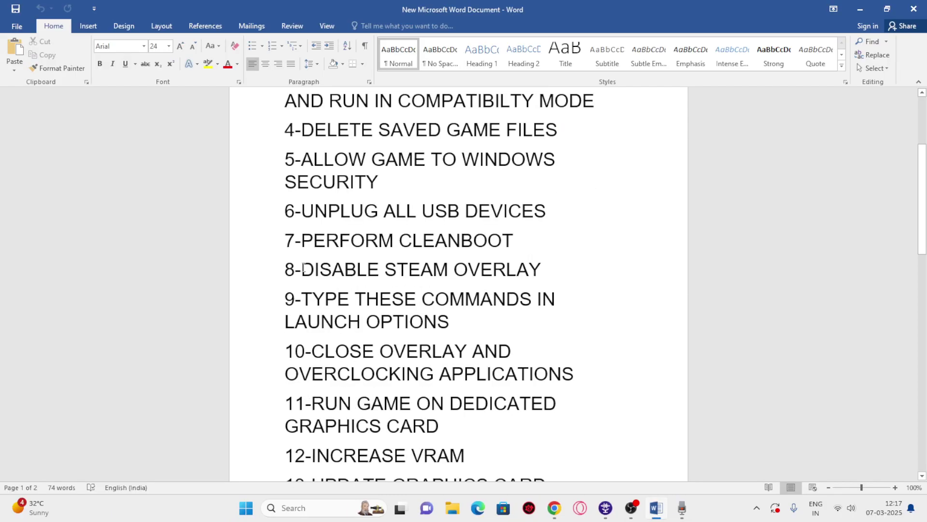
{"action": "left_click_drag", "start_coordinate": [302, 268], "coordinate": [524, 315]}
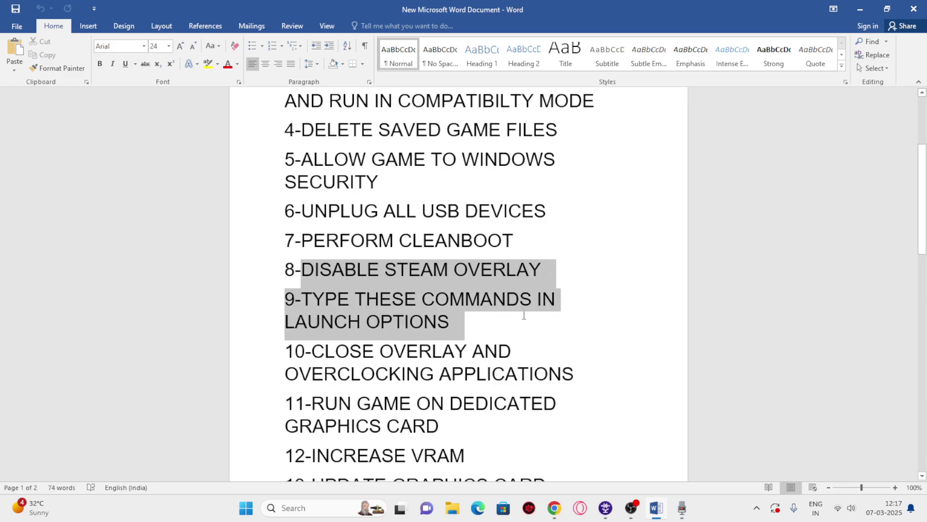
{"action": "left_click", "coordinate": [547, 333]}
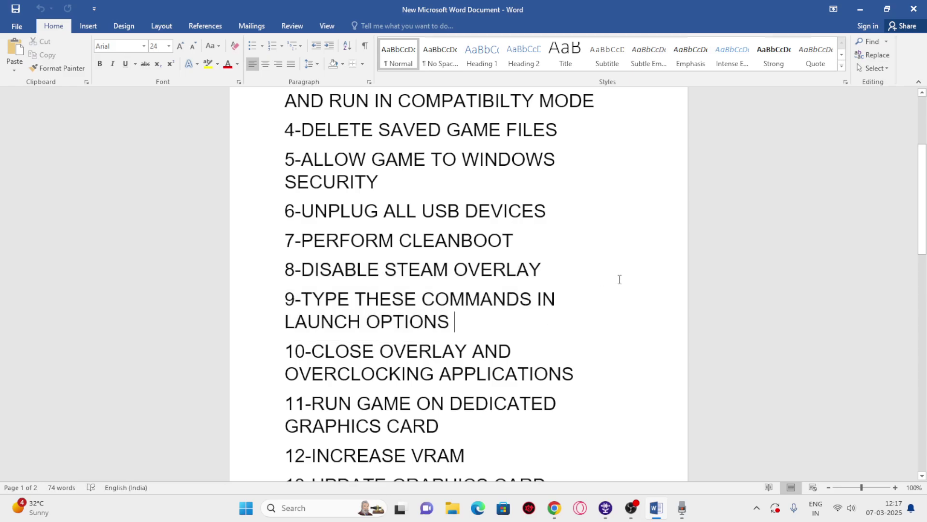
{"action": "left_click", "coordinate": [852, 5]}
Step: In Split Fiction's Steam properties, disable the Steam Overlay and leave Launch Options empty
{"action": "double_click", "coordinate": [66, 204]}
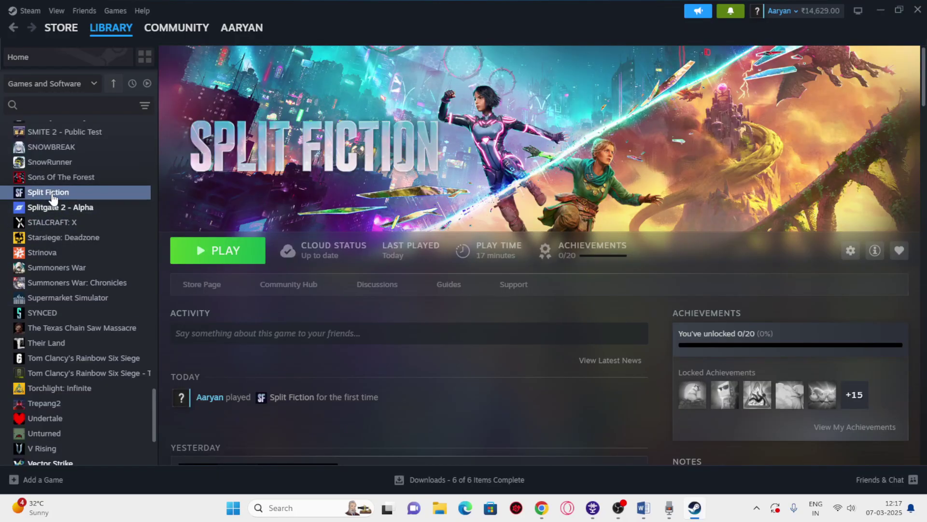
{"action": "right_click", "coordinate": [53, 198]}
{"action": "left_click", "coordinate": [82, 284]}
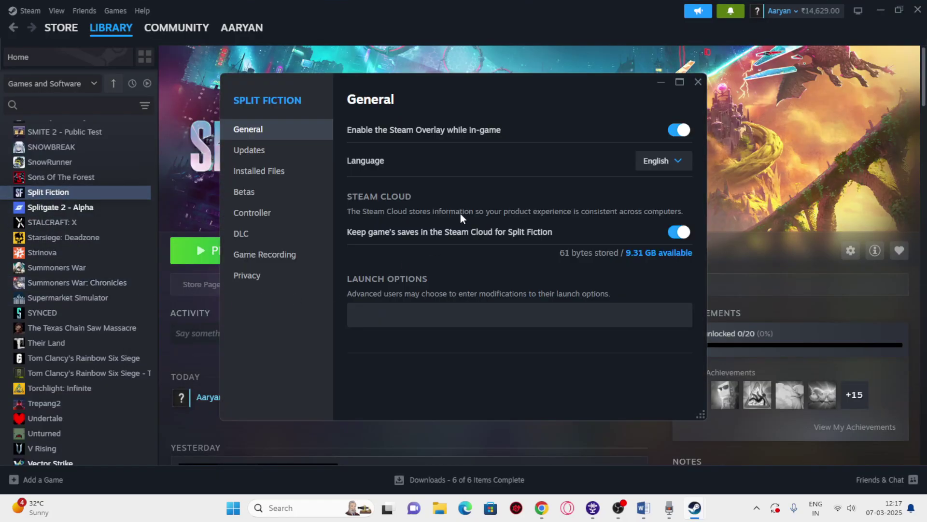
{"action": "left_click_drag", "start_coordinate": [488, 101], "coordinate": [560, 121]}
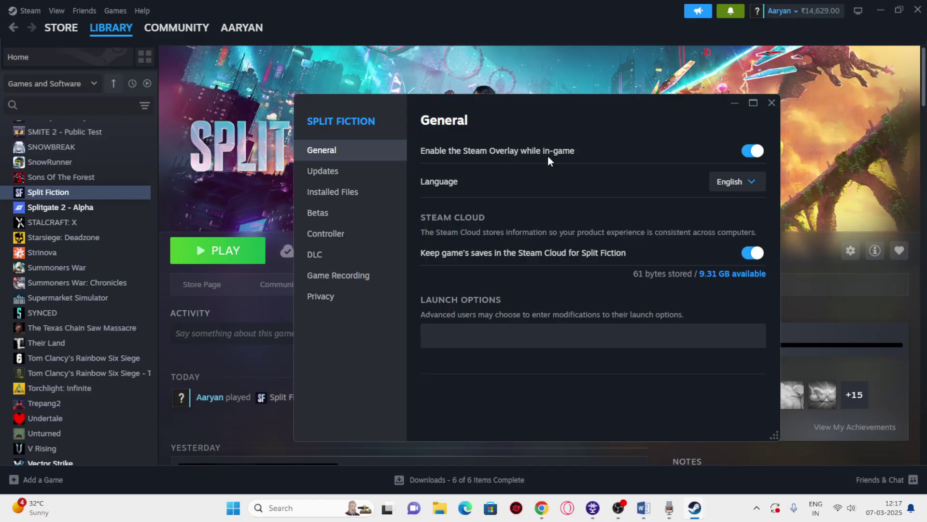
{"action": "left_click", "coordinate": [757, 151]}
{"action": "left_click", "coordinate": [444, 337]}
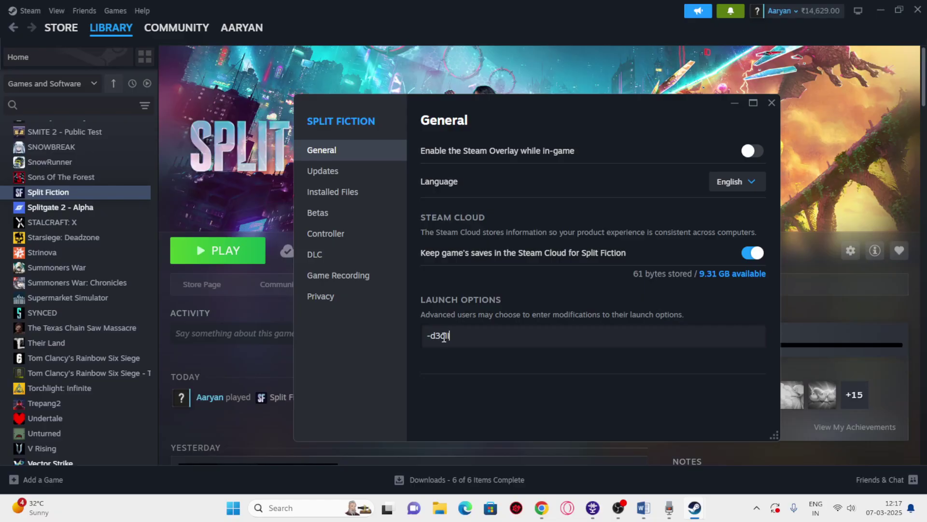
{"action": "key", "text": "BackSpace"}
{"action": "key", "text": "BackSpace"}
{"action": "key", "text": "BackSpace"}
{"action": "key", "text": "BackSpace"}
{"action": "left_click", "coordinate": [772, 103]}
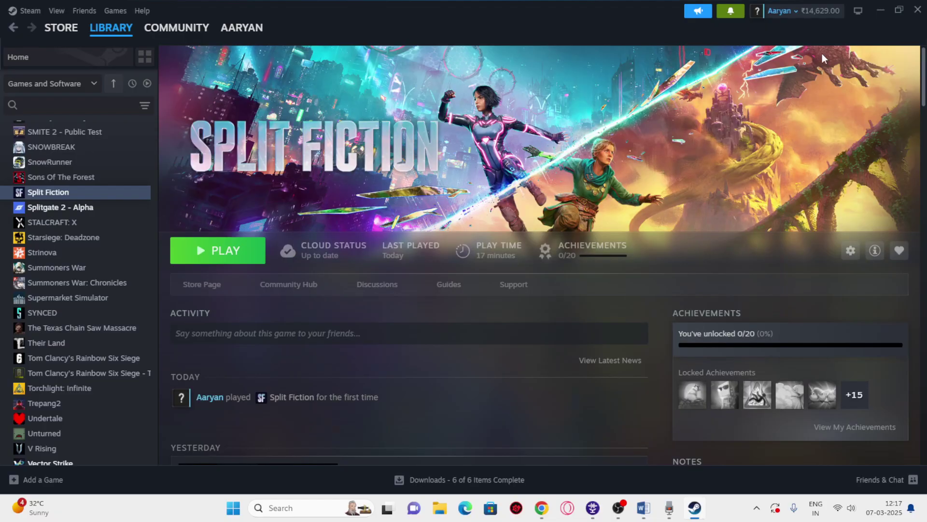
Step: Close Steam, review checklist item 10 on overlay and overclocking apps, and launch Task Manager
{"action": "left_click", "coordinate": [917, 10]}
{"action": "left_click", "coordinate": [643, 507]}
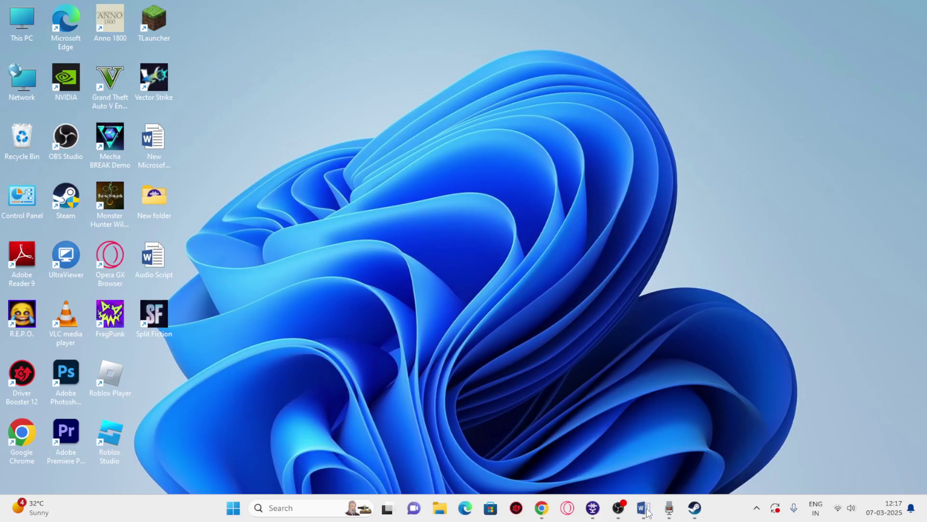
{"action": "scroll", "coordinate": [405, 295], "scroll_direction": "down", "scroll_amount": 2}
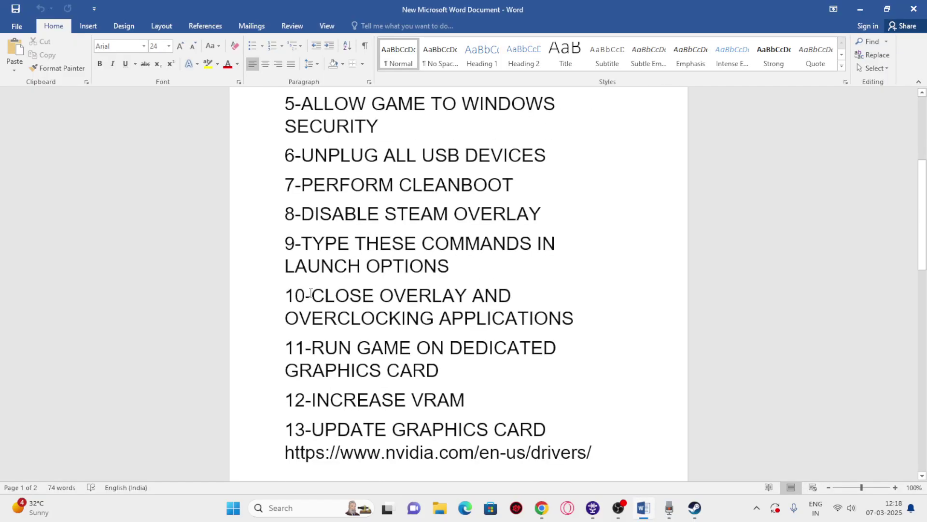
{"action": "left_click_drag", "start_coordinate": [317, 295], "coordinate": [564, 322]}
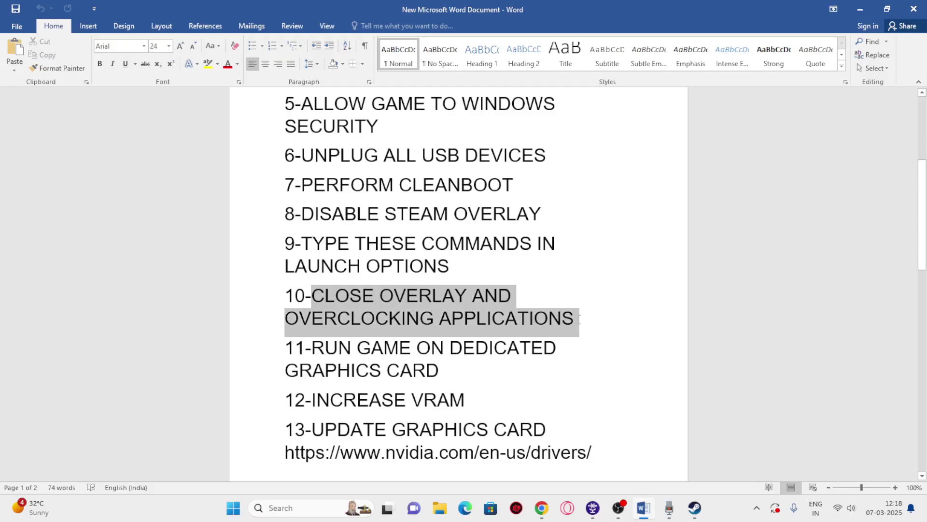
{"action": "left_click", "coordinate": [596, 318]}
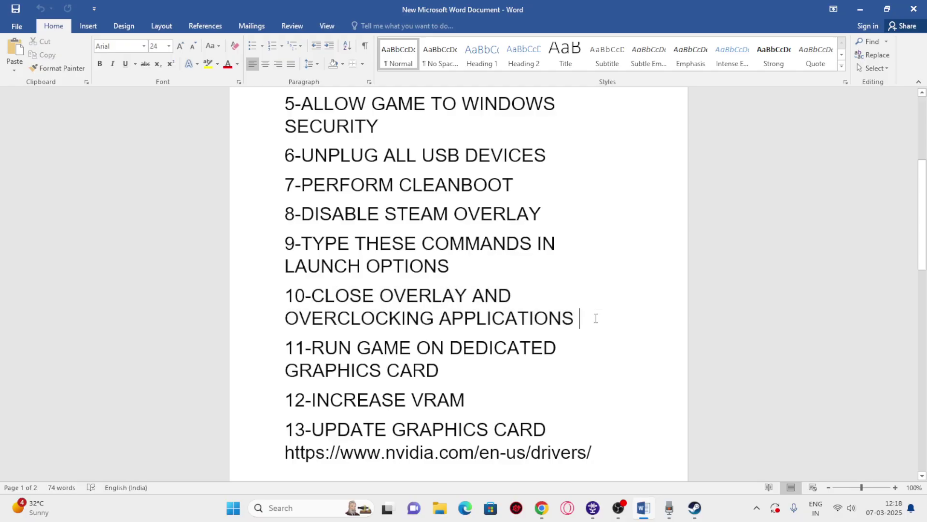
{"action": "right_click", "coordinate": [233, 509]}
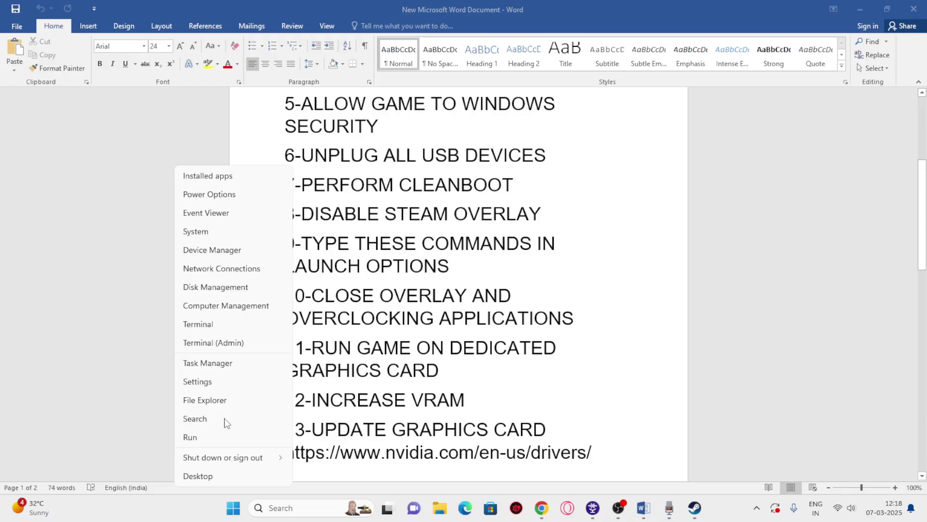
{"action": "left_click", "coordinate": [226, 365]}
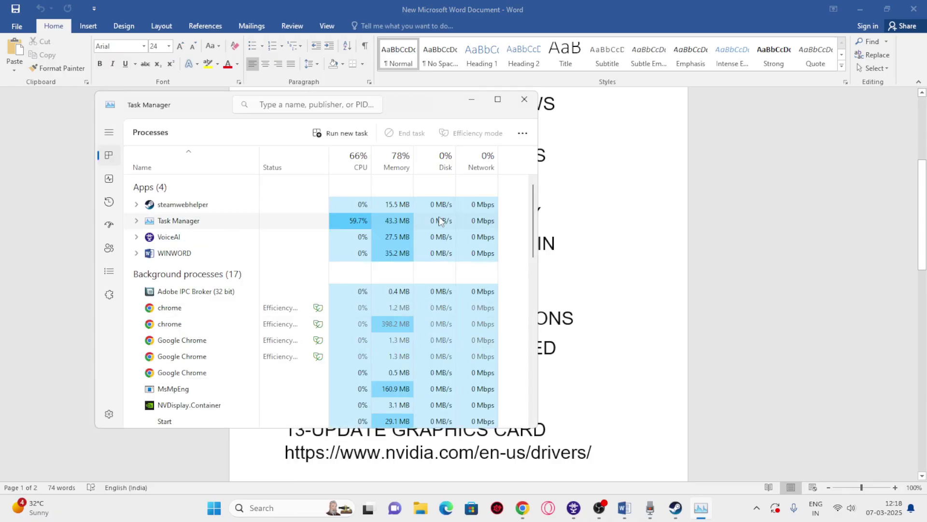
Step: Maximize Task Manager and scroll through the running background processes
{"action": "left_click", "coordinate": [497, 100]}
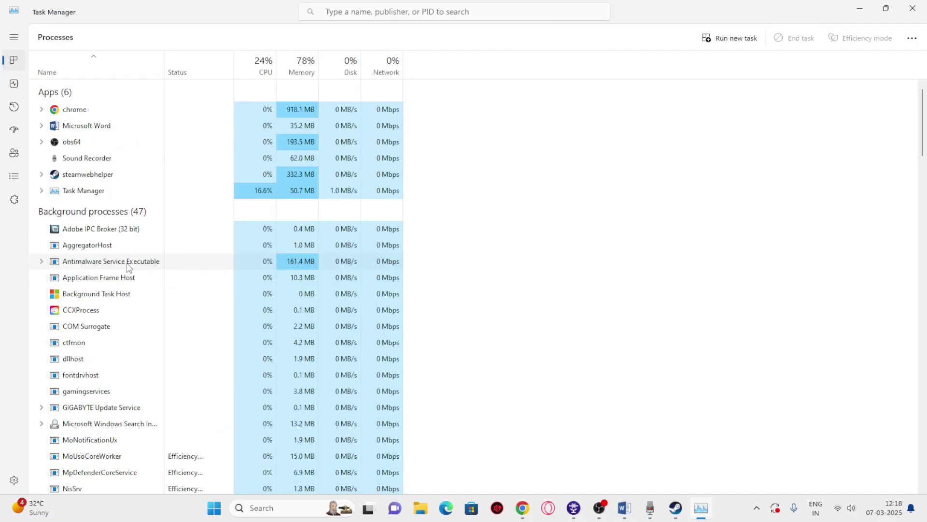
{"action": "scroll", "coordinate": [263, 262], "scroll_direction": "down", "scroll_amount": 2}
{"action": "scroll", "coordinate": [219, 274], "scroll_direction": "down", "scroll_amount": 3}
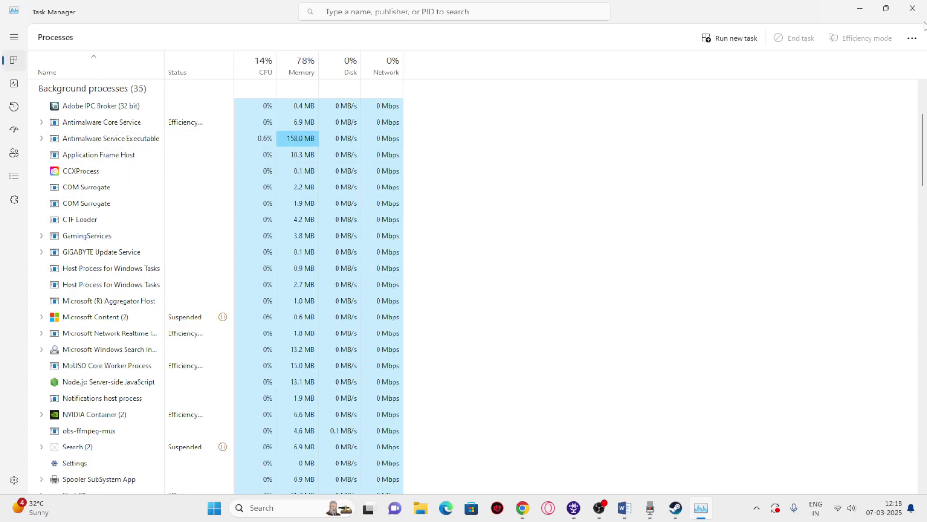
Step: Close Task Manager, select checklist item 11, and open Graphics settings by searching 'graphics'
{"action": "left_click", "coordinate": [912, 8]}
{"action": "scroll", "coordinate": [525, 256], "scroll_direction": "down", "scroll_amount": 1}
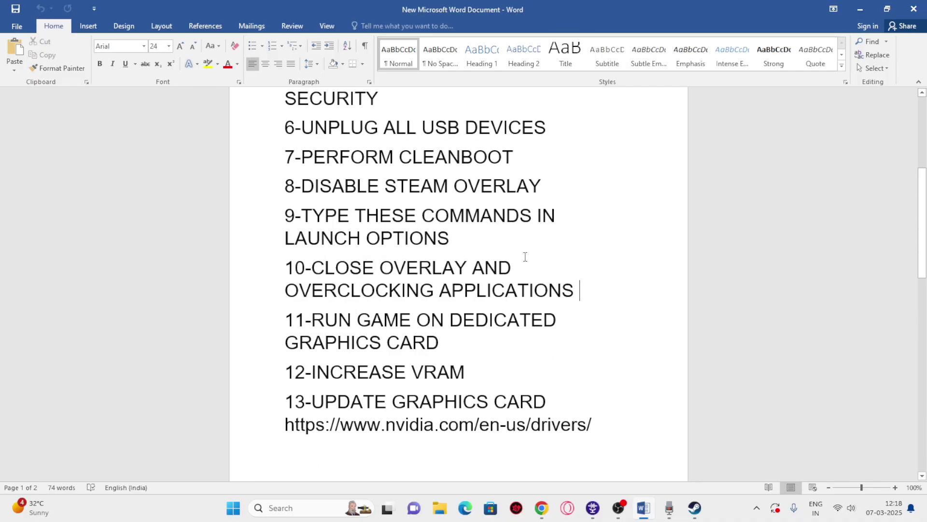
{"action": "scroll", "coordinate": [525, 256], "scroll_direction": "down", "scroll_amount": 2}
{"action": "left_click", "coordinate": [351, 260]}
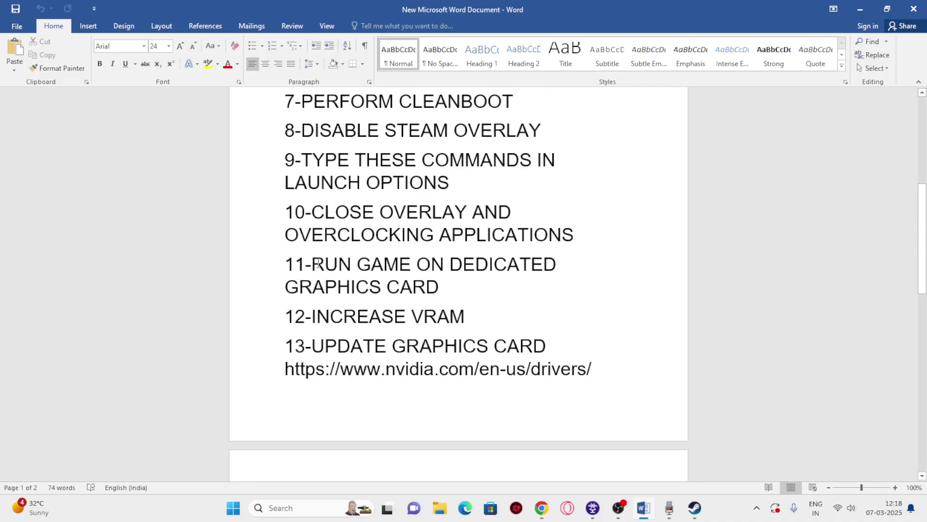
{"action": "left_click_drag", "start_coordinate": [318, 263], "coordinate": [436, 288]}
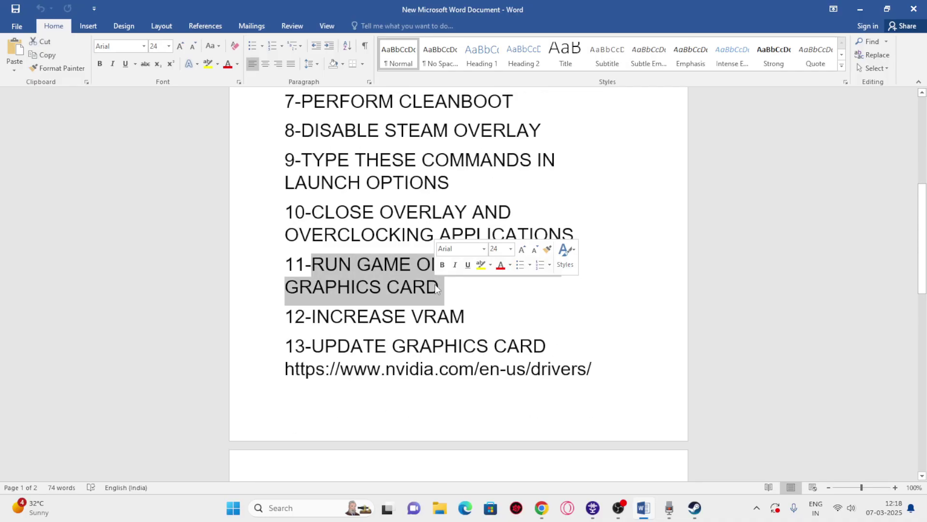
{"action": "left_click", "coordinate": [269, 512]}
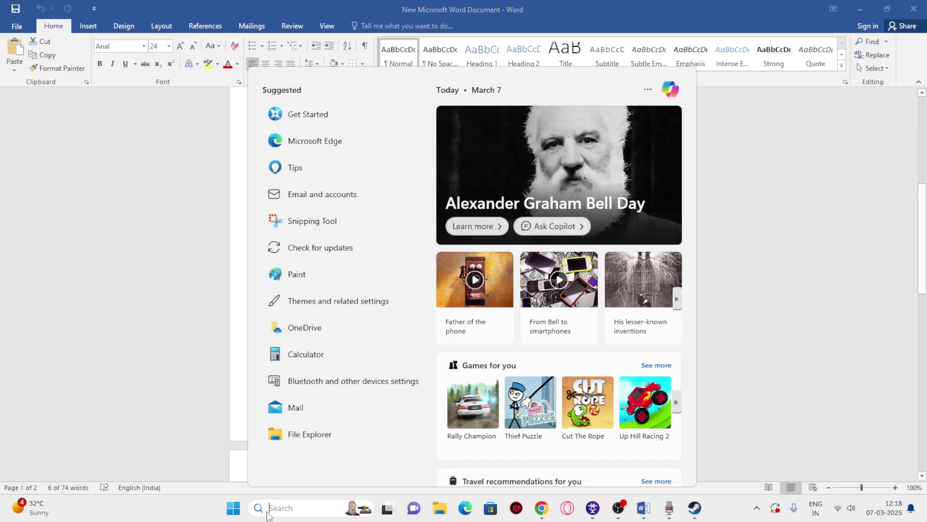
{"action": "type", "text": "graphics"}
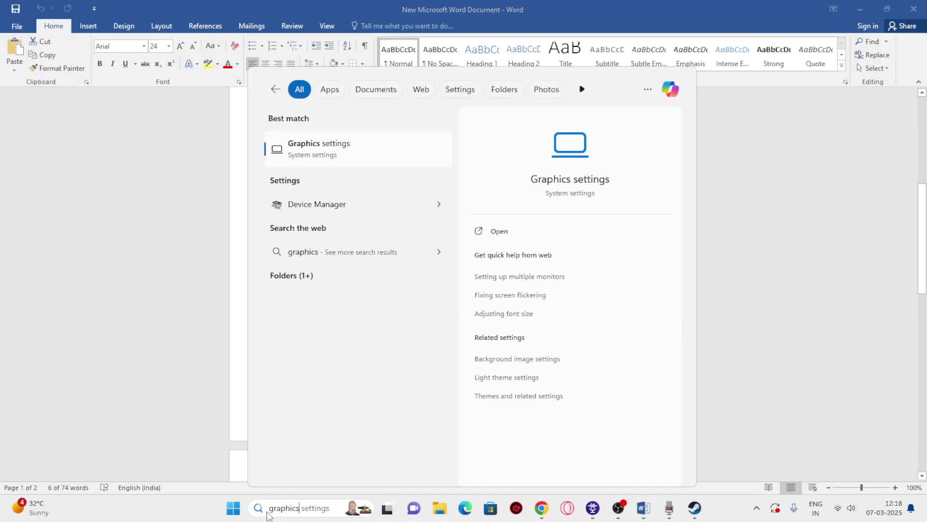
{"action": "left_click", "coordinate": [347, 148]}
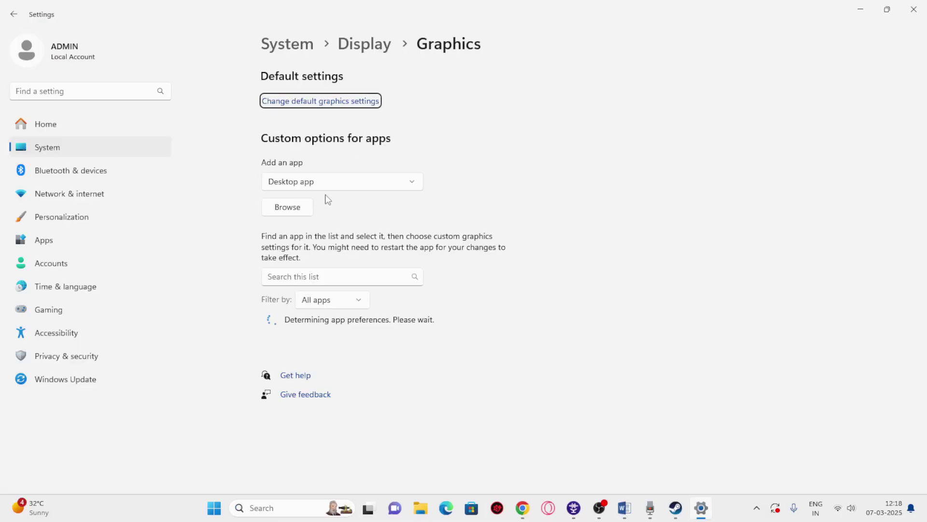
Step: Browse for an app and navigate G:\SteamLibrary\steamapps\common into the Split Fiction folder
{"action": "left_click", "coordinate": [288, 208]}
{"action": "left_click", "coordinate": [167, 206]}
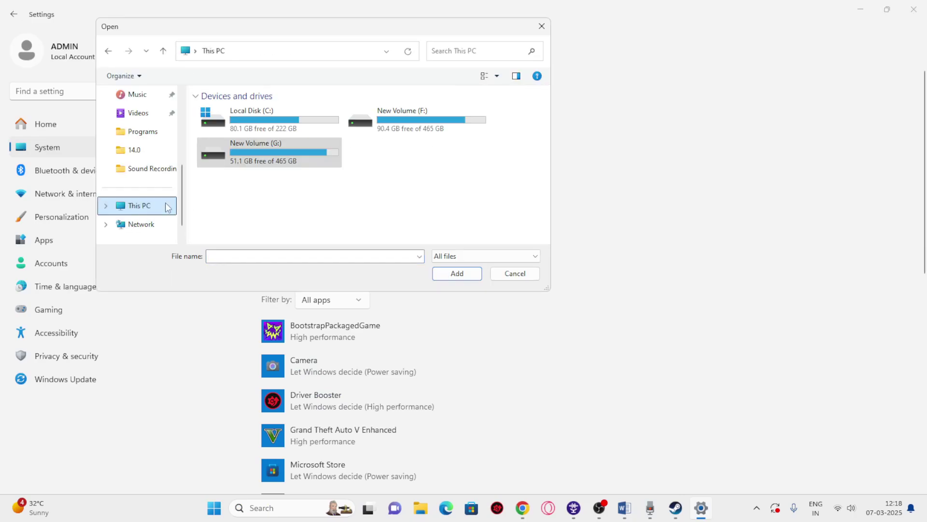
{"action": "double_click", "coordinate": [289, 146]}
{"action": "left_click", "coordinate": [246, 130]}
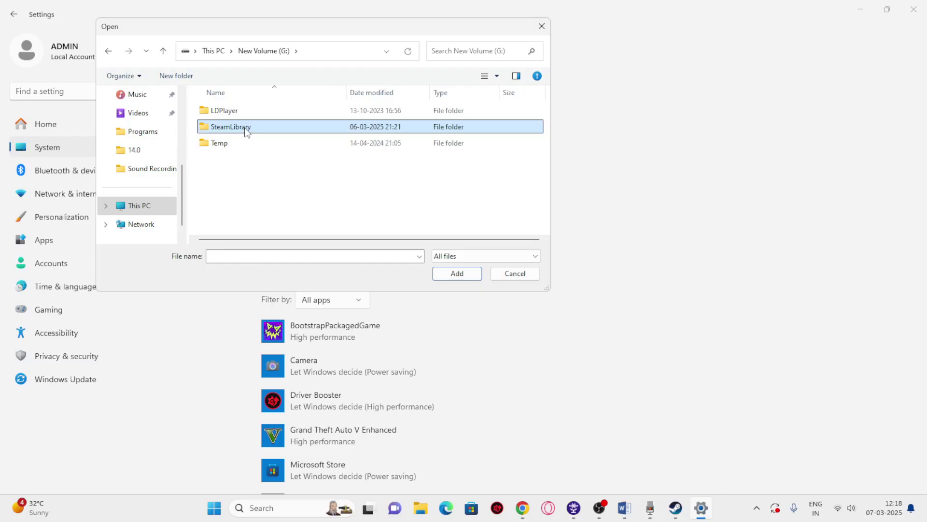
{"action": "double_click", "coordinate": [231, 127]}
{"action": "double_click", "coordinate": [238, 112]}
{"action": "double_click", "coordinate": [239, 112]}
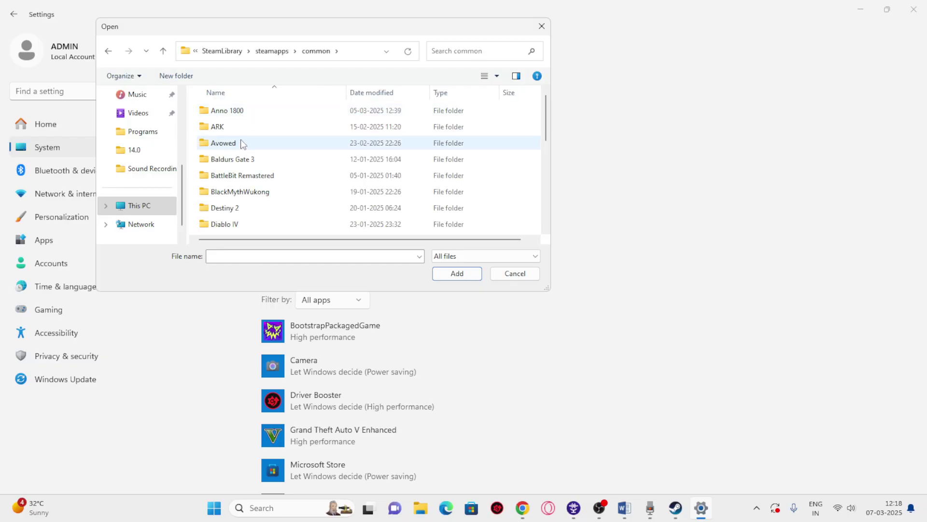
{"action": "scroll", "coordinate": [241, 150], "scroll_direction": "down", "scroll_amount": 7}
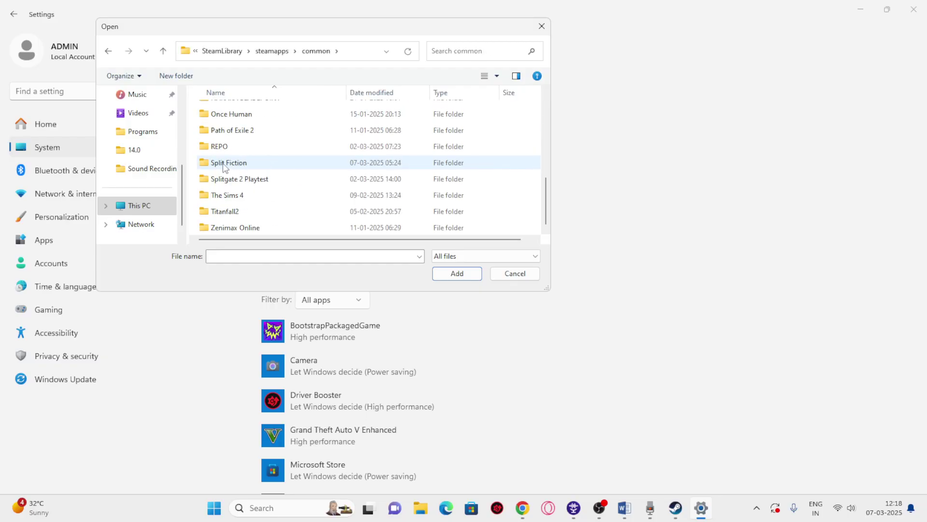
{"action": "double_click", "coordinate": [224, 164]}
Step: Go to Split\Binaries\Win64 and add SplitFiction to the graphics app list
{"action": "double_click", "coordinate": [231, 112]}
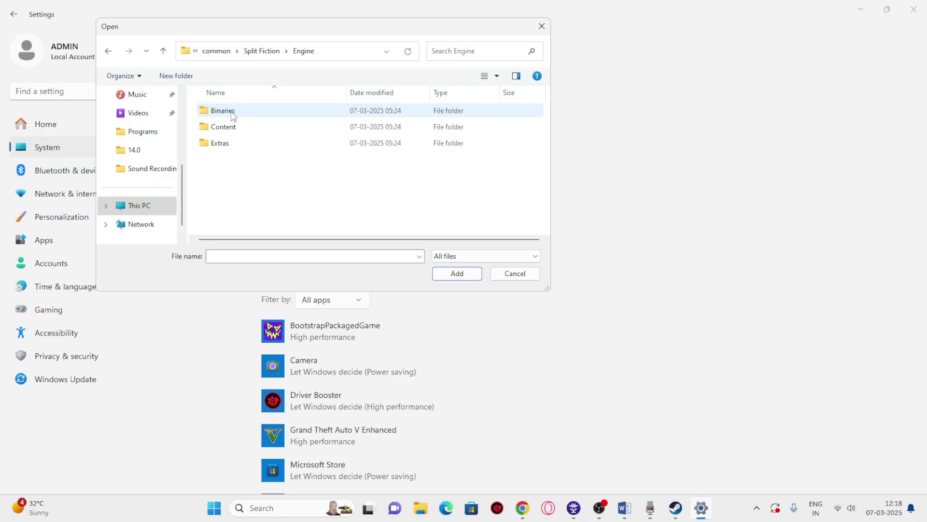
{"action": "double_click", "coordinate": [233, 128]}
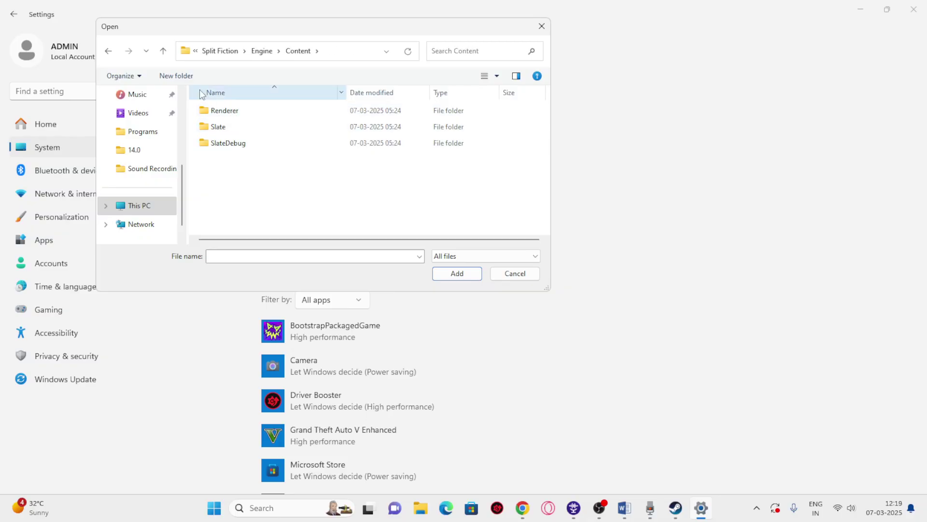
{"action": "left_click", "coordinate": [163, 51]}
{"action": "double_click", "coordinate": [208, 110]}
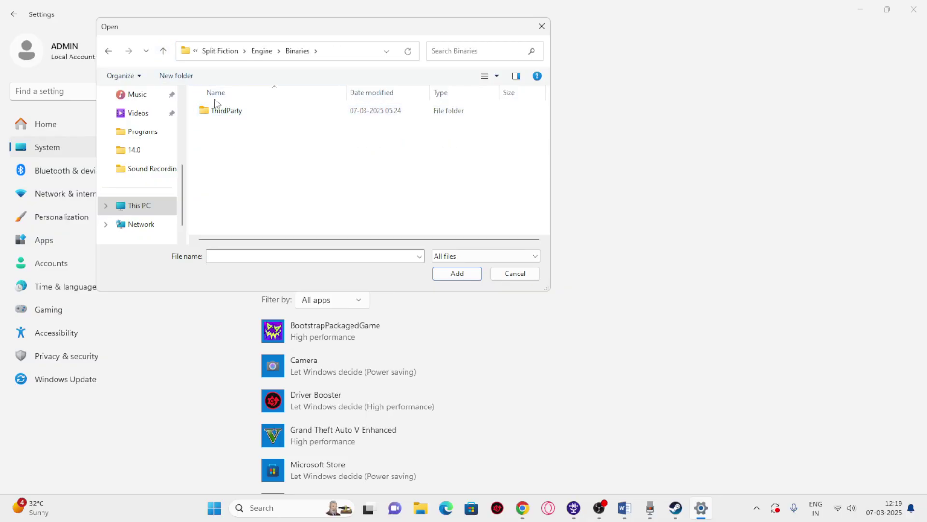
{"action": "left_click", "coordinate": [163, 51]}
{"action": "left_click", "coordinate": [164, 51]}
{"action": "double_click", "coordinate": [227, 127]}
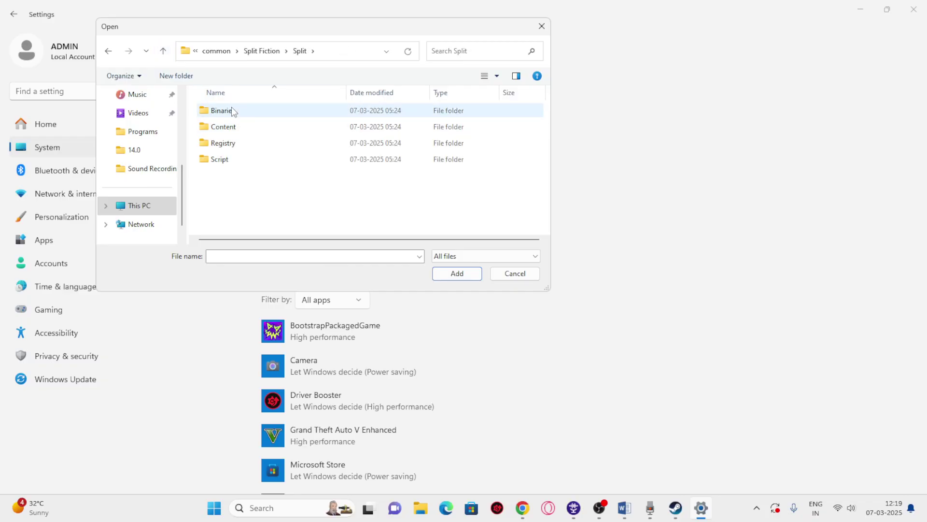
{"action": "double_click", "coordinate": [231, 110]}
{"action": "double_click", "coordinate": [235, 112]}
{"action": "left_click", "coordinate": [230, 127]}
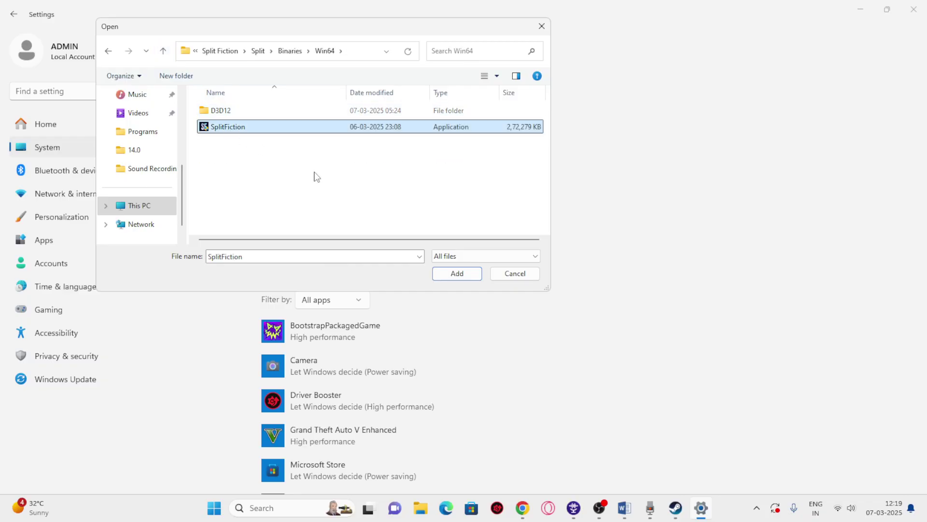
{"action": "left_click", "coordinate": [457, 273]}
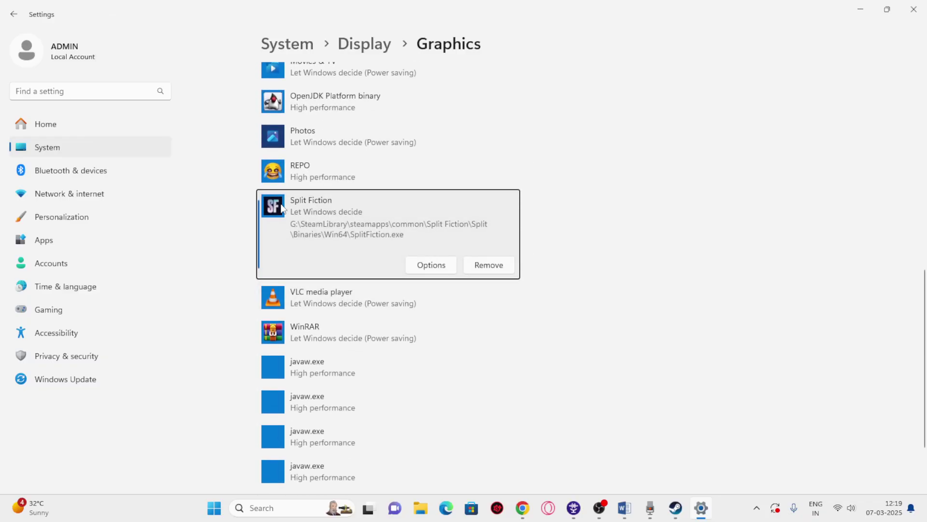
Step: Set Split Fiction's graphics preference to High performance, save it, and close Settings
{"action": "left_click", "coordinate": [426, 270]}
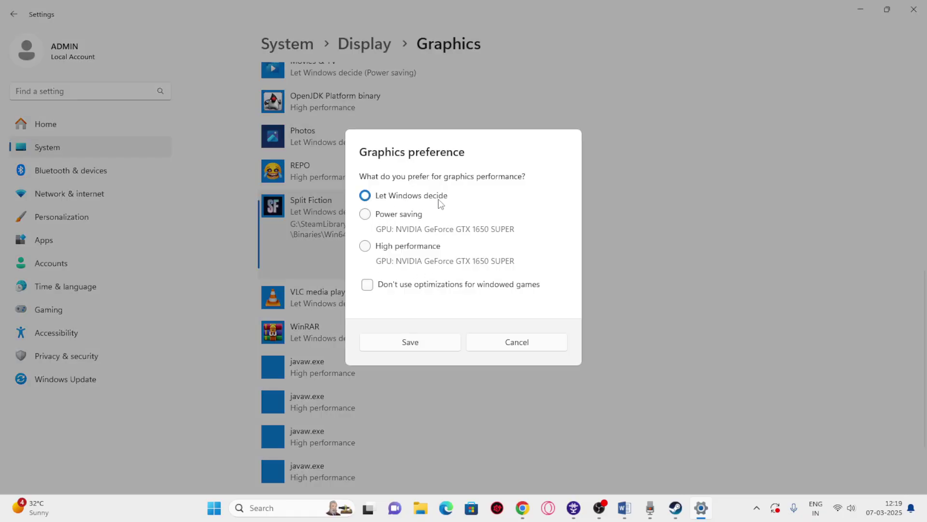
{"action": "left_click", "coordinate": [363, 246]}
{"action": "left_click", "coordinate": [434, 339]}
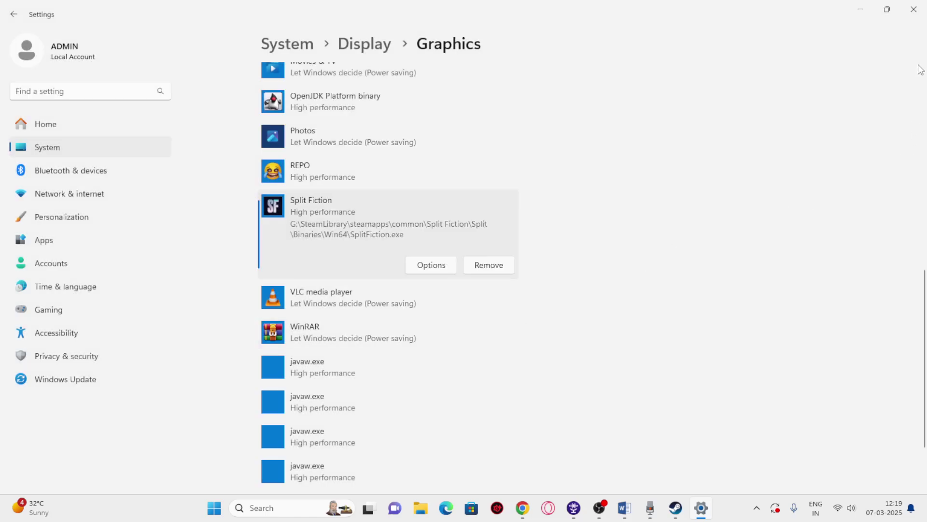
{"action": "left_click", "coordinate": [913, 9]}
Step: Scroll the Word checklist down to item 12, INCREASE VRAM, and select it
{"action": "left_click", "coordinate": [444, 263]}
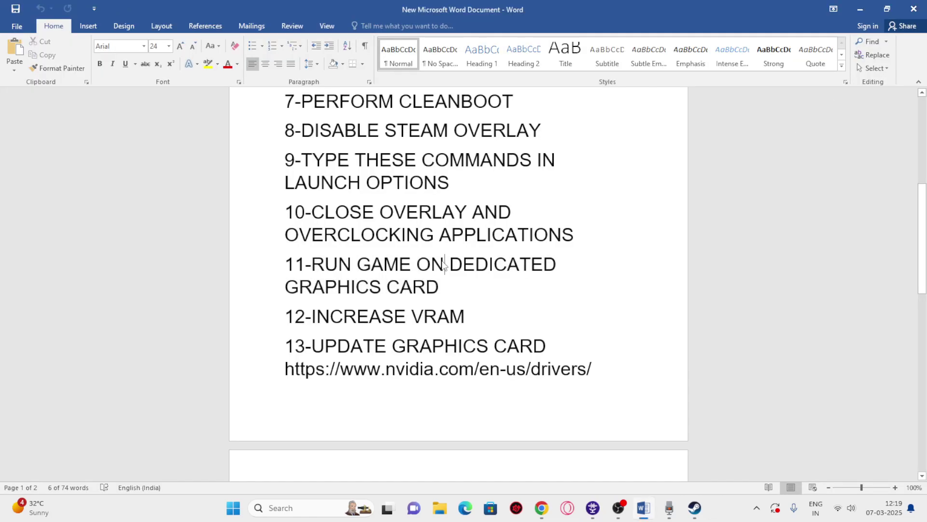
{"action": "scroll", "coordinate": [388, 263], "scroll_direction": "down", "scroll_amount": 3}
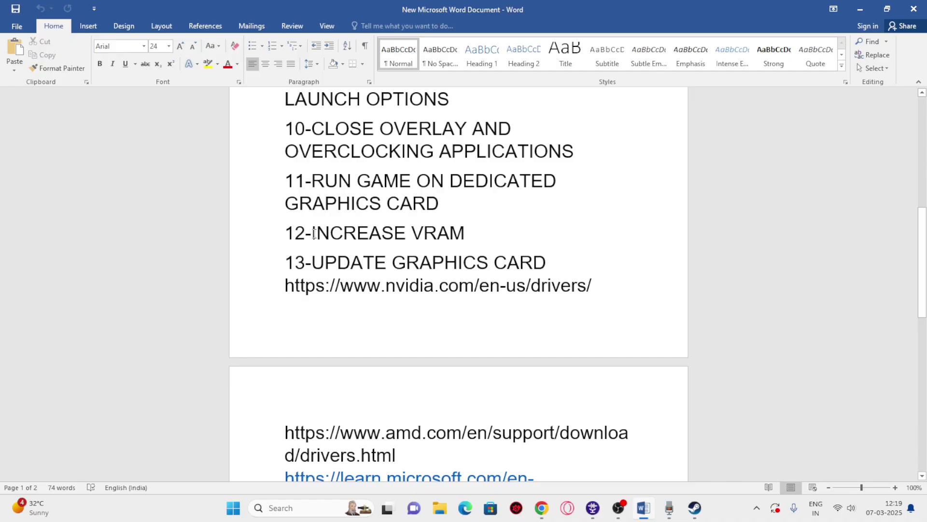
{"action": "left_click_drag", "start_coordinate": [314, 233], "coordinate": [478, 234]}
{"action": "left_click", "coordinate": [585, 239]}
Step: From 'View advanced system settings', open Performance Options and then the Virtual Memory dialog
{"action": "left_click", "coordinate": [307, 509]}
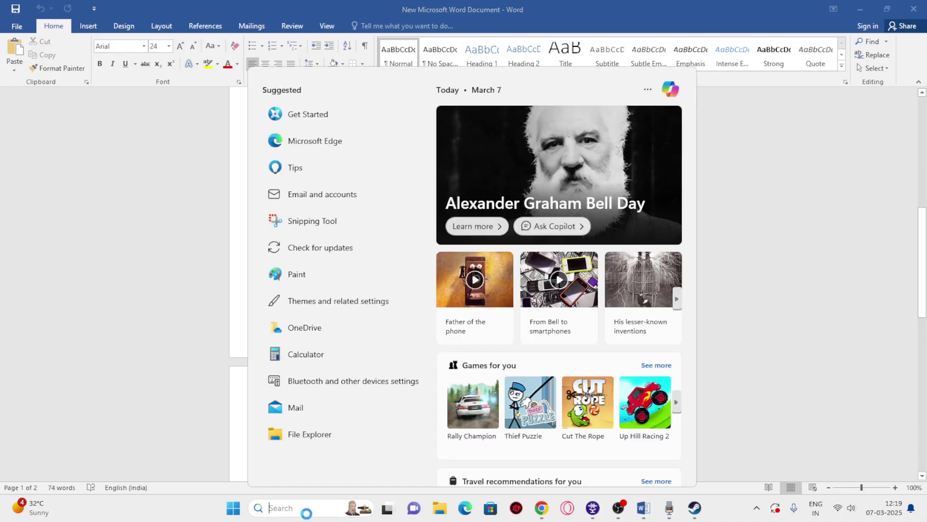
{"action": "type", "text": "view"}
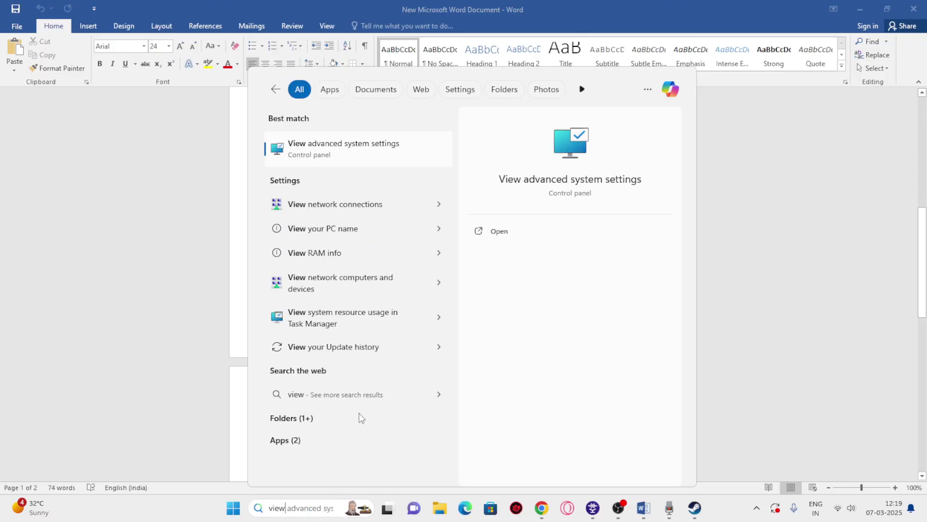
{"action": "left_click", "coordinate": [358, 155]}
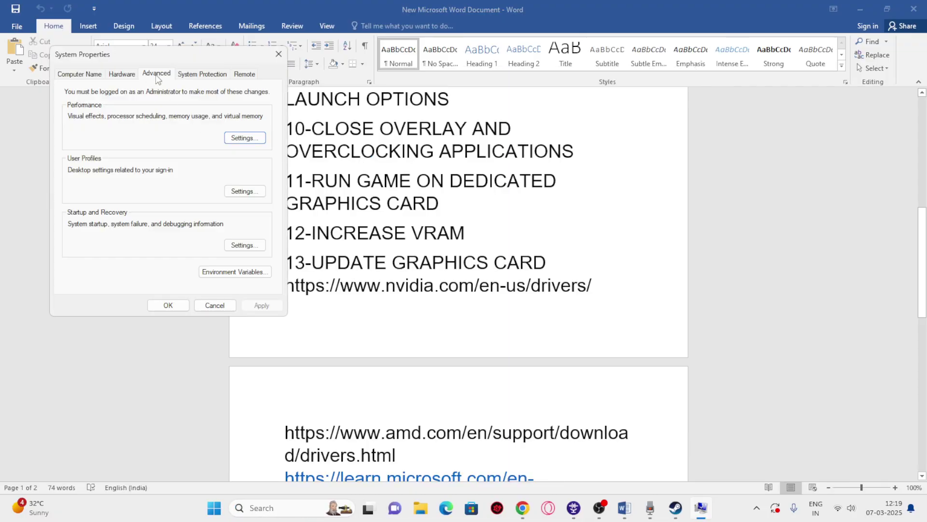
{"action": "left_click", "coordinate": [247, 140]}
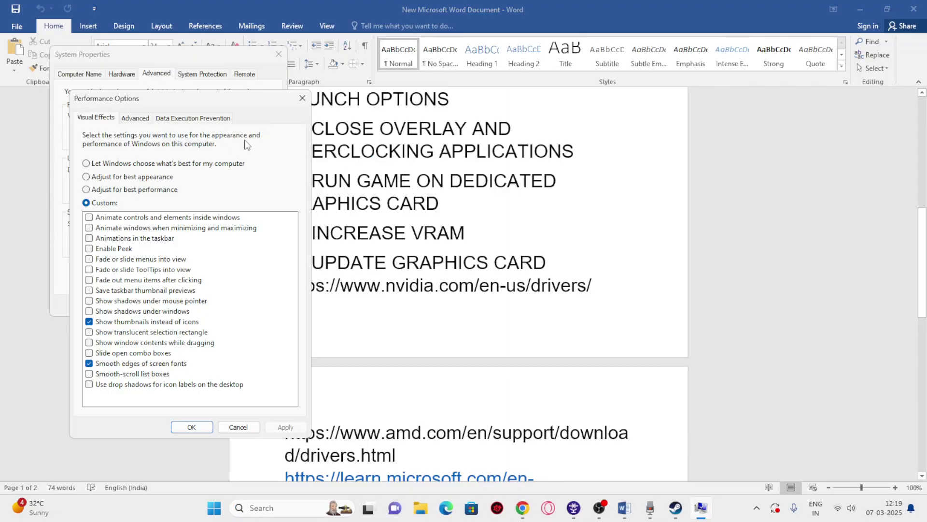
{"action": "left_click", "coordinate": [137, 118]}
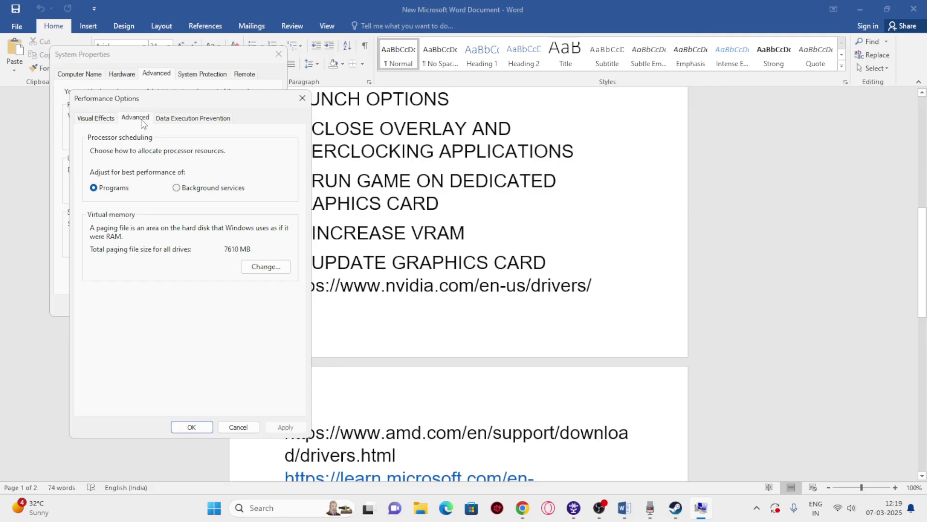
{"action": "left_click", "coordinate": [266, 267]}
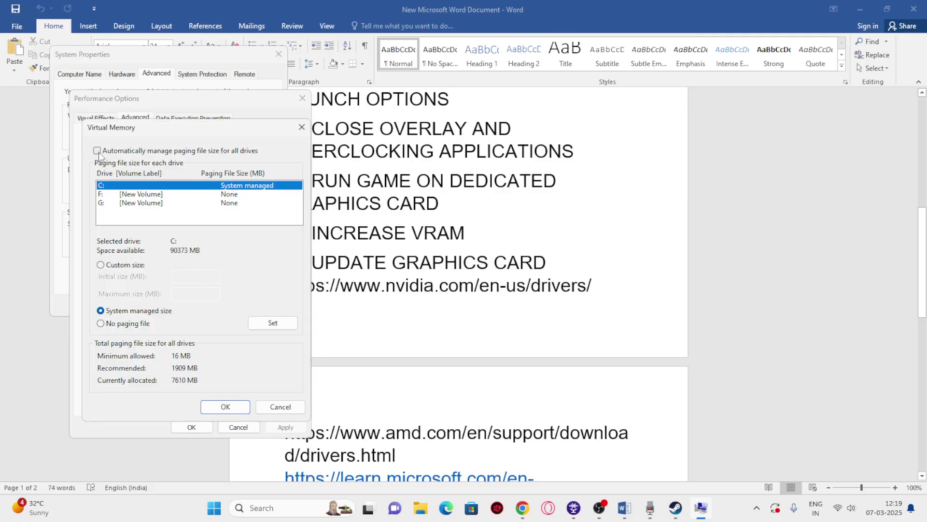
Step: Select drive G:, choose Custom size, and put the cursor in the Initial size field
{"action": "left_click", "coordinate": [103, 204]}
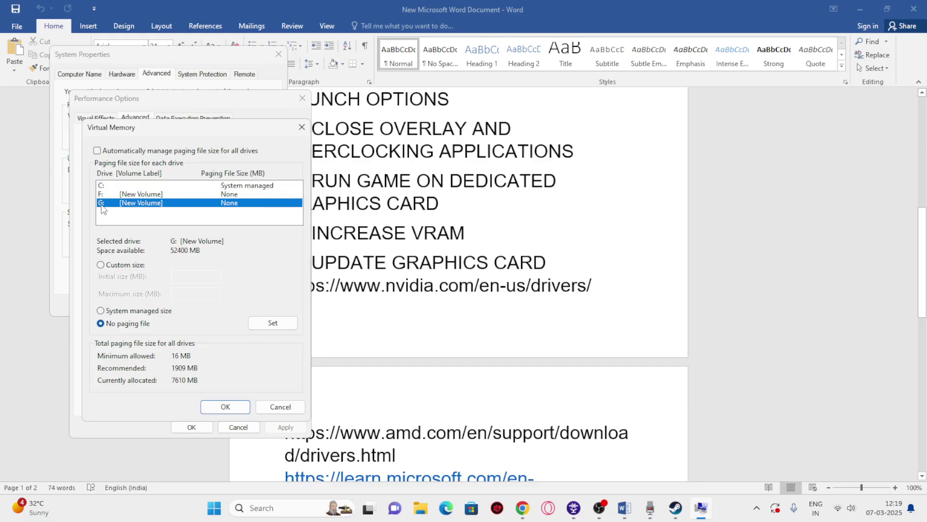
{"action": "left_click", "coordinate": [101, 264]}
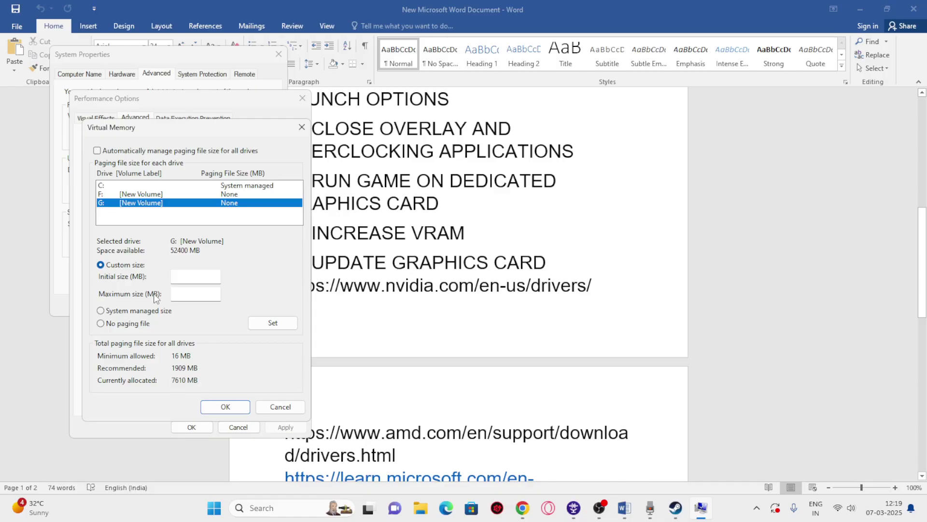
{"action": "left_click", "coordinate": [188, 277]}
{"action": "left_click", "coordinate": [281, 505]}
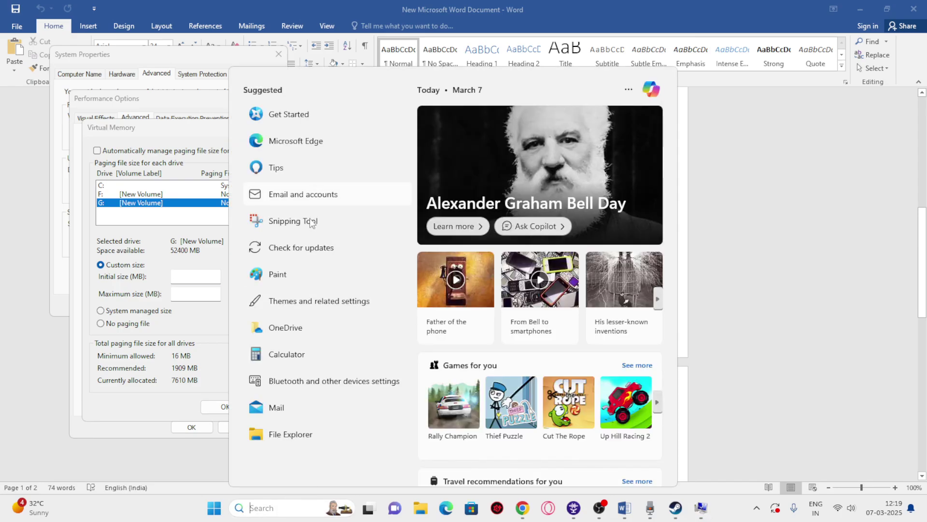
Step: In Calculator, compute 16 × 1024 × 1.5 = 24,576
{"action": "left_click", "coordinate": [300, 352]}
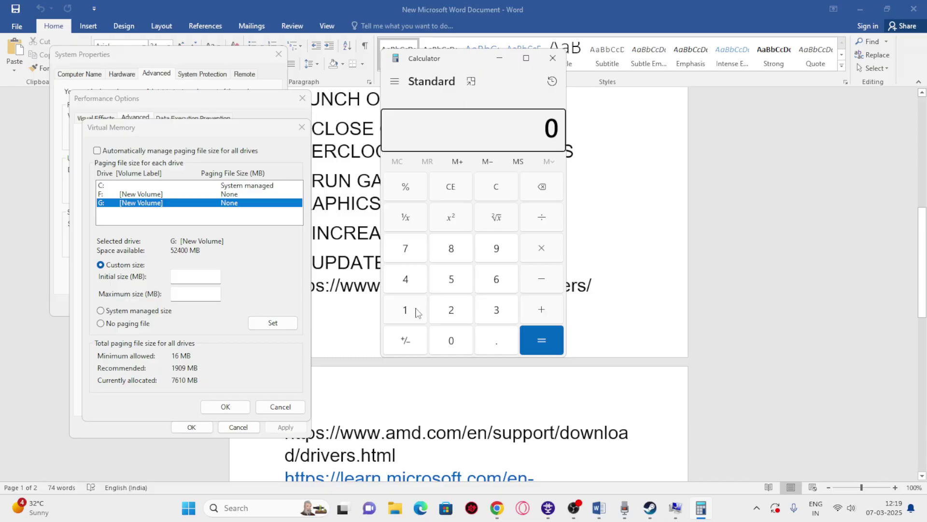
{"action": "left_click", "coordinate": [409, 315]}
{"action": "left_click", "coordinate": [491, 291]}
{"action": "left_click", "coordinate": [539, 256]}
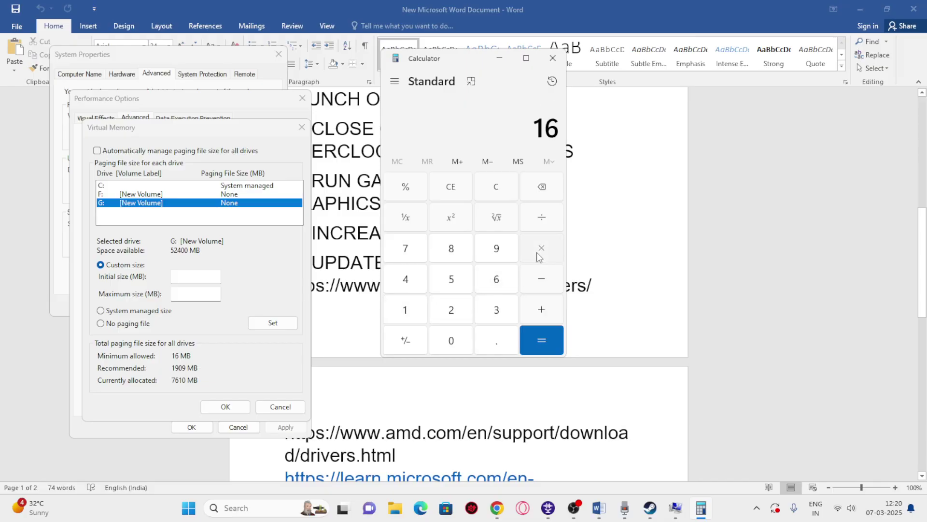
{"action": "left_click", "coordinate": [416, 313]}
{"action": "left_click", "coordinate": [451, 340]}
{"action": "left_click", "coordinate": [451, 311]}
{"action": "left_click", "coordinate": [413, 287]}
{"action": "left_click", "coordinate": [533, 339]}
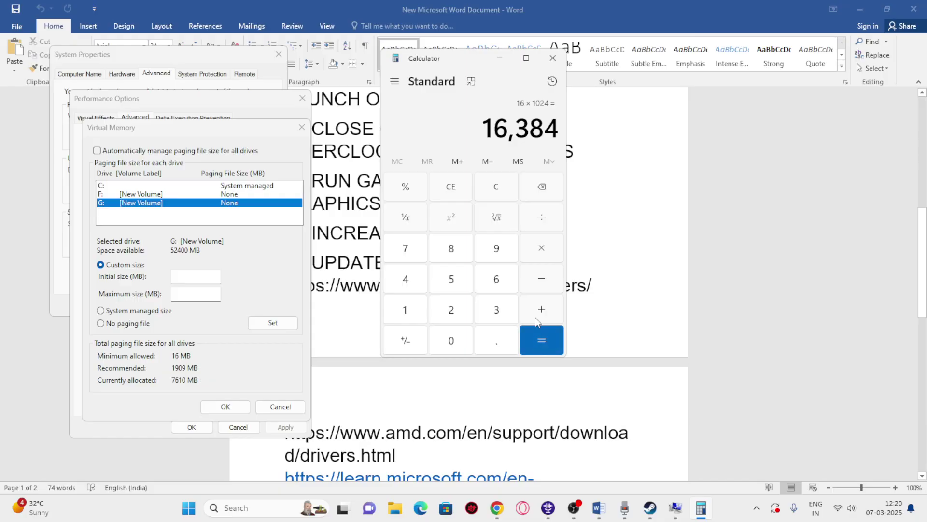
{"action": "left_click", "coordinate": [541, 249]}
{"action": "left_click", "coordinate": [405, 310]}
{"action": "left_click", "coordinate": [495, 342]}
{"action": "left_click", "coordinate": [455, 278]}
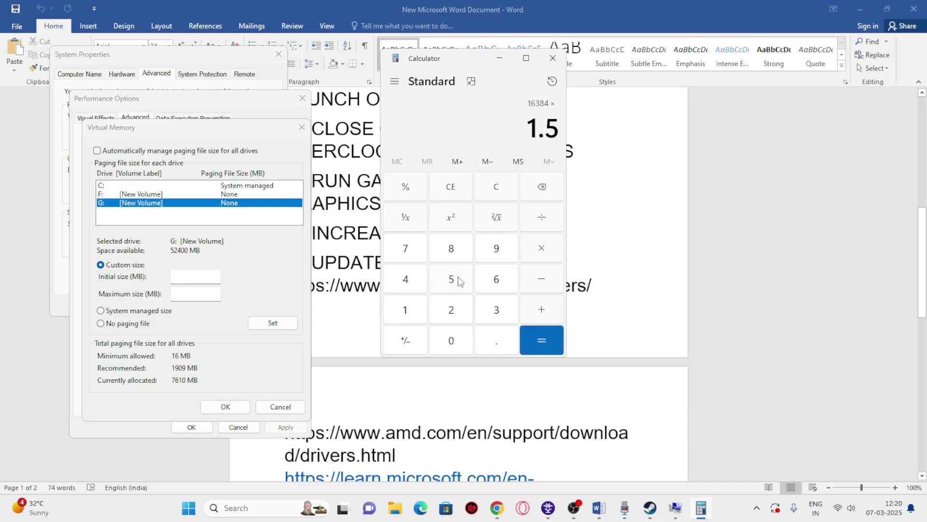
{"action": "left_click", "coordinate": [541, 338]}
Step: Copy 24,576 and paste it as G:'s initial paging file size
{"action": "left_click_drag", "start_coordinate": [483, 127], "coordinate": [557, 131]}
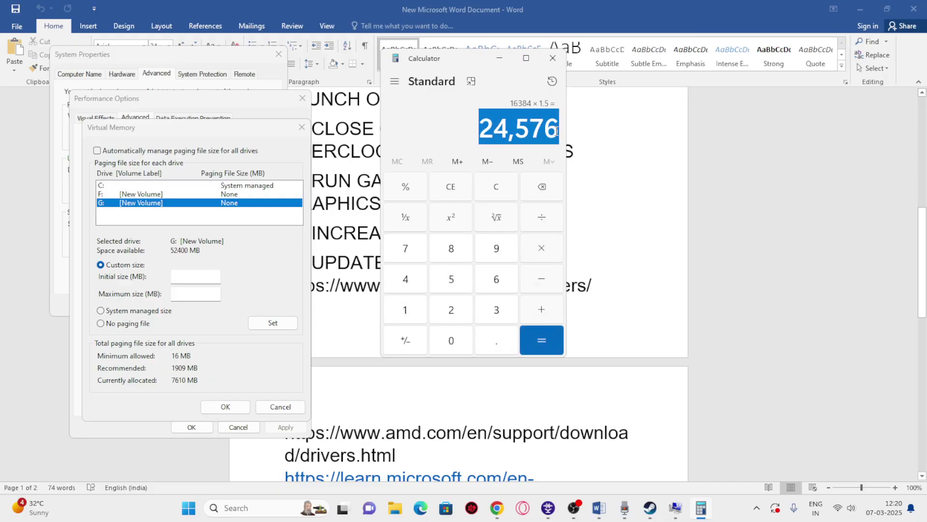
{"action": "key", "text": "ctrl+c"}
{"action": "right_click", "coordinate": [208, 276]}
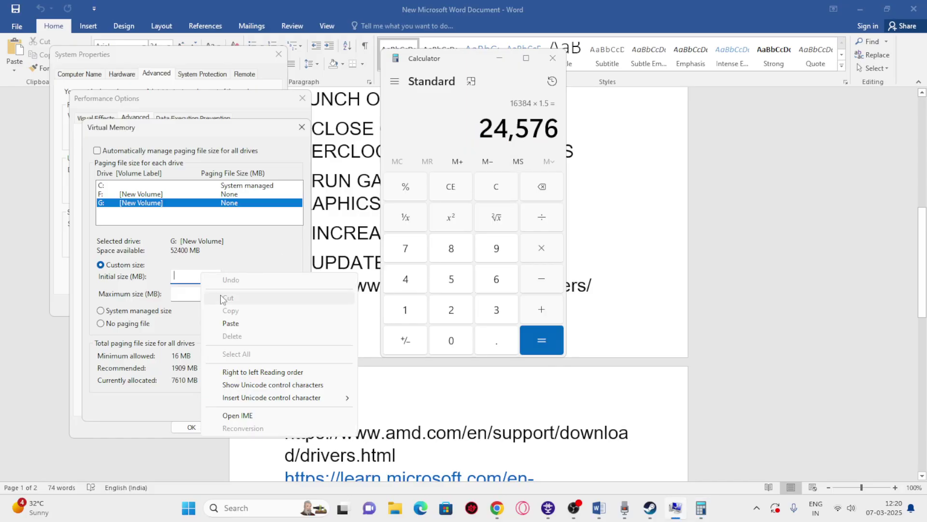
{"action": "left_click", "coordinate": [227, 326]}
Step: Clear Calculator and compute 16 × 1024 × 3 = 49,152 for the maximum size
{"action": "left_click", "coordinate": [201, 295]}
{"action": "left_click", "coordinate": [451, 198]}
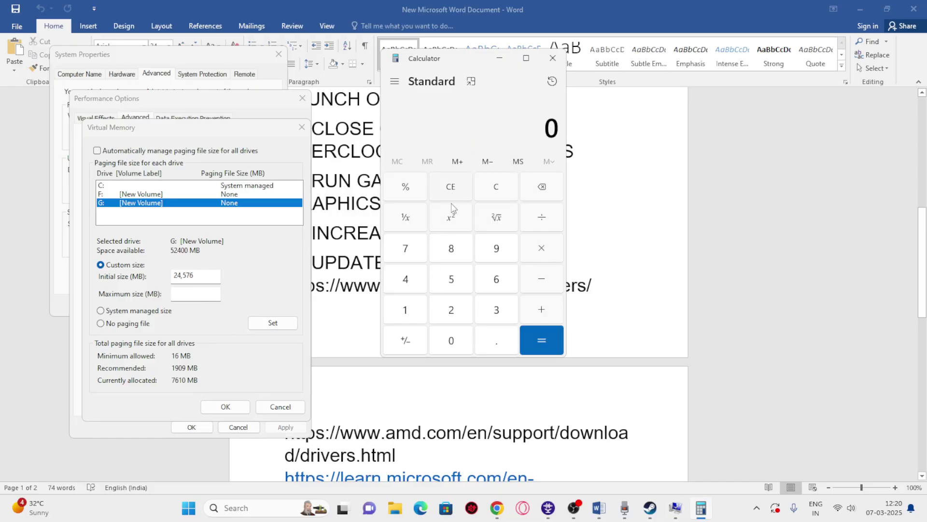
{"action": "left_click", "coordinate": [406, 311]}
{"action": "left_click", "coordinate": [496, 281]}
{"action": "left_click", "coordinate": [542, 248]}
{"action": "left_click", "coordinate": [409, 308]}
{"action": "left_click", "coordinate": [434, 335]}
{"action": "left_click", "coordinate": [451, 310]}
{"action": "left_click", "coordinate": [406, 280]}
{"action": "left_click", "coordinate": [542, 340]}
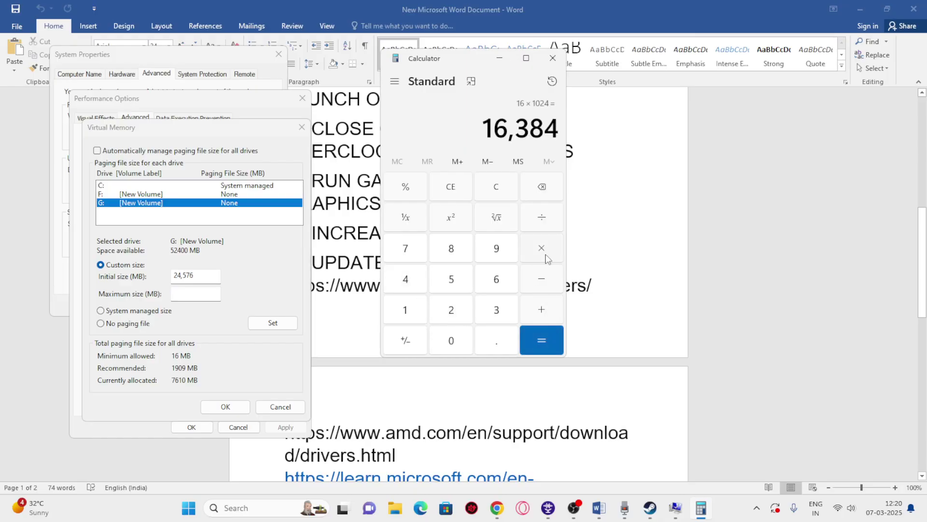
{"action": "left_click", "coordinate": [541, 251]}
{"action": "left_click", "coordinate": [514, 301]}
{"action": "left_click", "coordinate": [532, 332]}
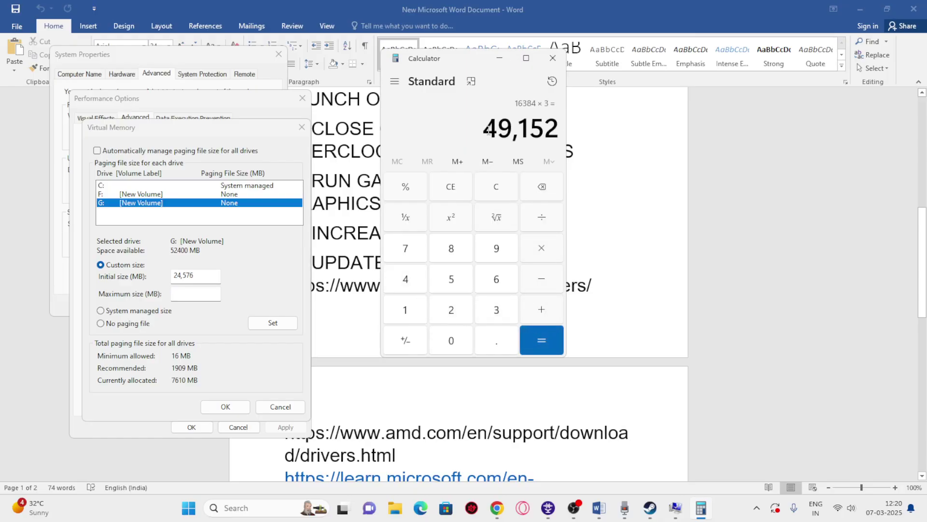
Step: Copy 49,152 and paste it as G:'s maximum paging file size
{"action": "left_click_drag", "start_coordinate": [488, 127], "coordinate": [556, 134]}
{"action": "right_click", "coordinate": [551, 132]}
{"action": "left_click", "coordinate": [579, 144]}
{"action": "left_click", "coordinate": [201, 294]}
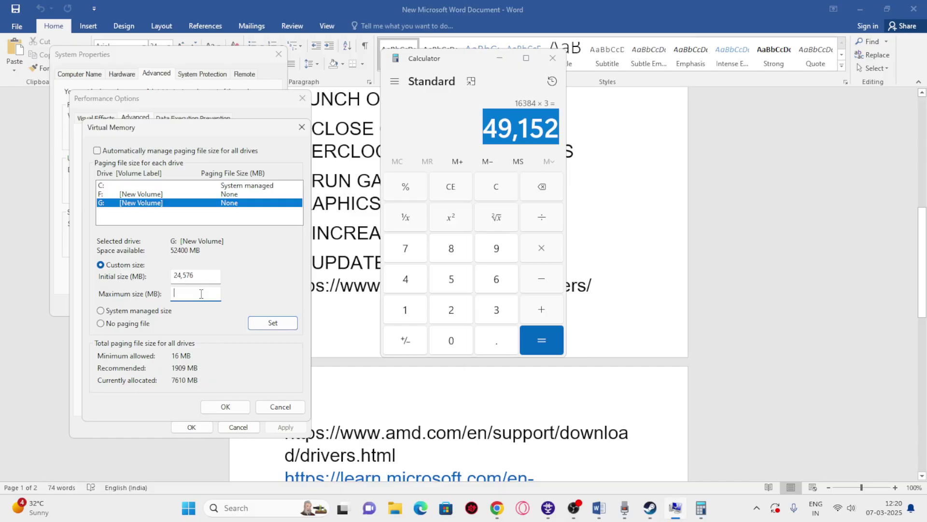
{"action": "right_click", "coordinate": [201, 294]}
{"action": "left_click", "coordinate": [230, 339]}
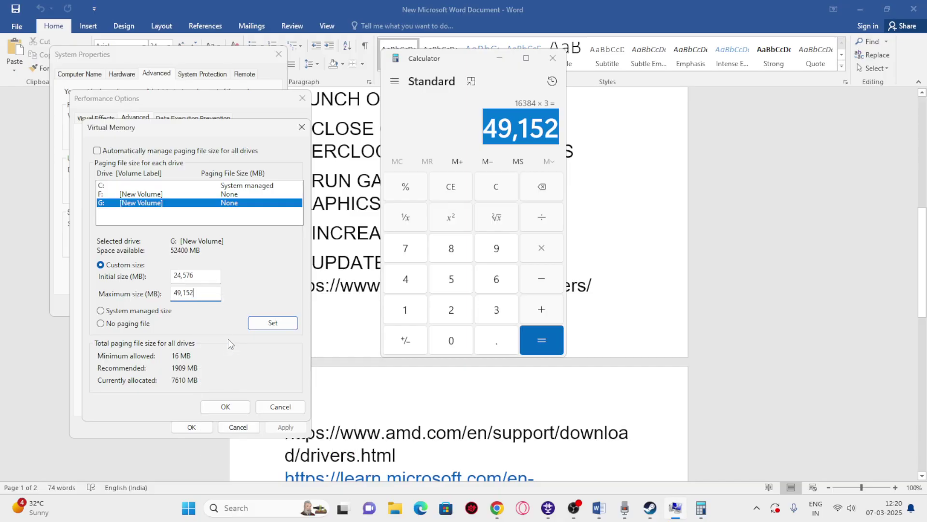
Step: Confirm the Virtual Memory, Performance Options and System Properties dialogs with OK
{"action": "left_click", "coordinate": [225, 407]}
{"action": "left_click", "coordinate": [191, 427]}
{"action": "left_click", "coordinate": [168, 306]}
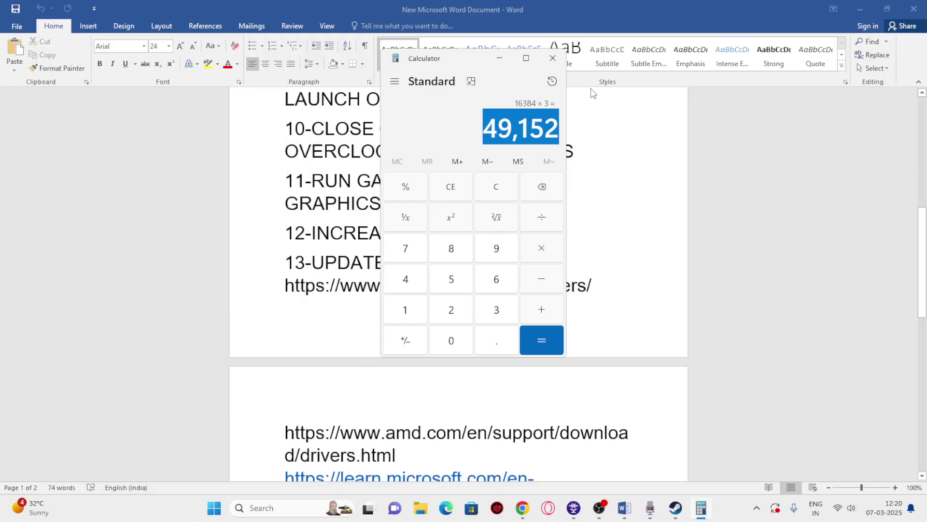